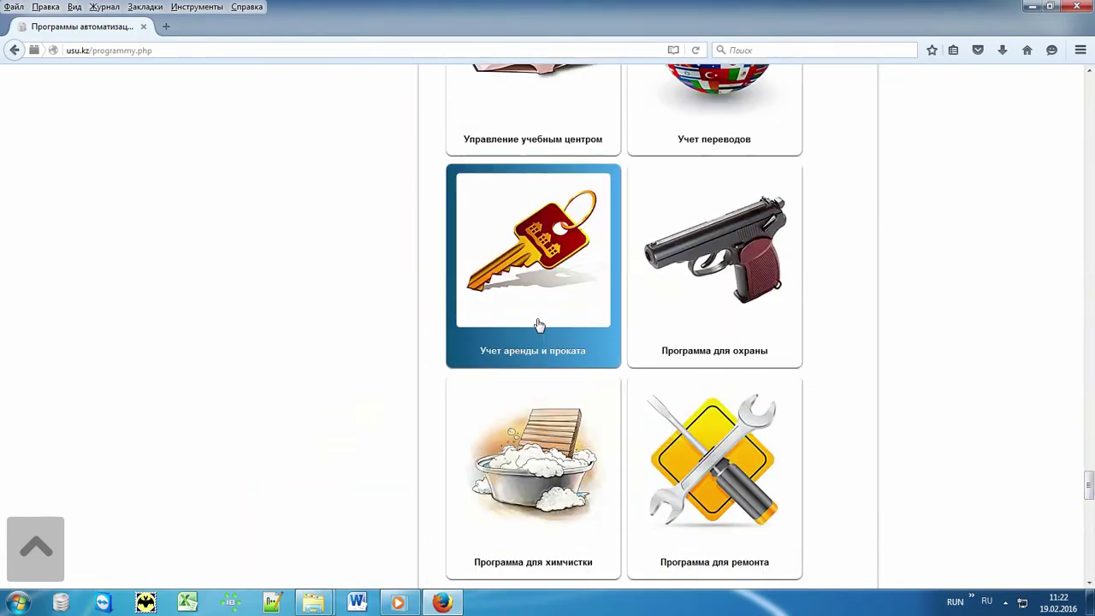
Open the 'Учет аренды и проката' product page from the usu.kz programs list
{"action": "left_click", "coordinate": [518, 265]}
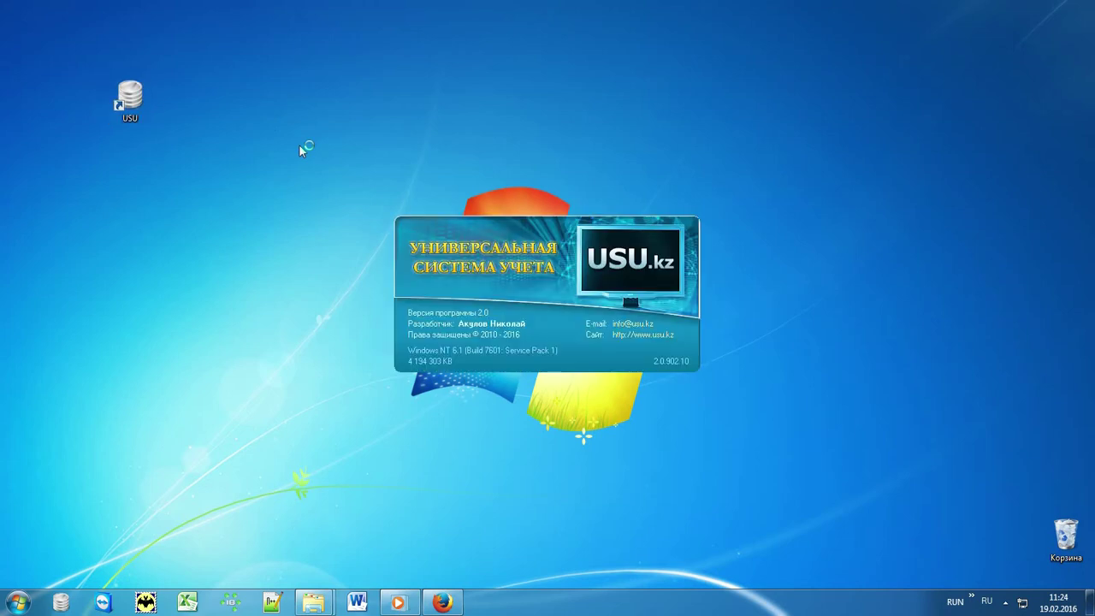
Log in to USU with the user name in the English layout and role MAIN
{"action": "left_click", "coordinate": [666, 266]}
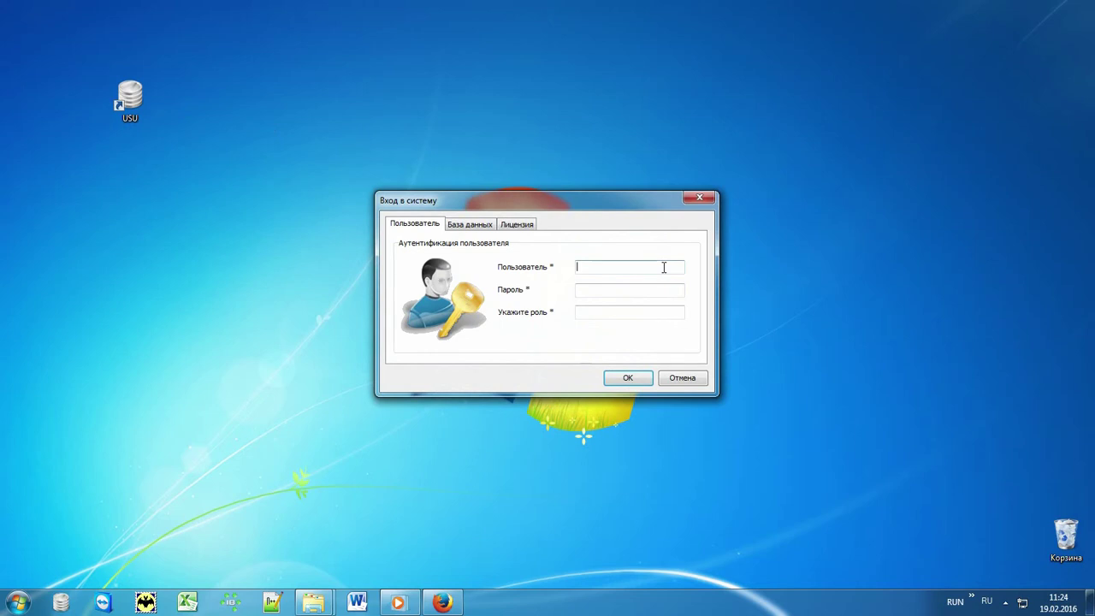
{"action": "key", "text": "alt+shift"}
{"action": "type", "text": "NIKOLA"}
{"action": "type", "text": "*"}
{"action": "left_click", "coordinate": [650, 311]}
{"action": "type", "text": "MAIN"}
{"action": "left_click", "coordinate": [629, 378]}
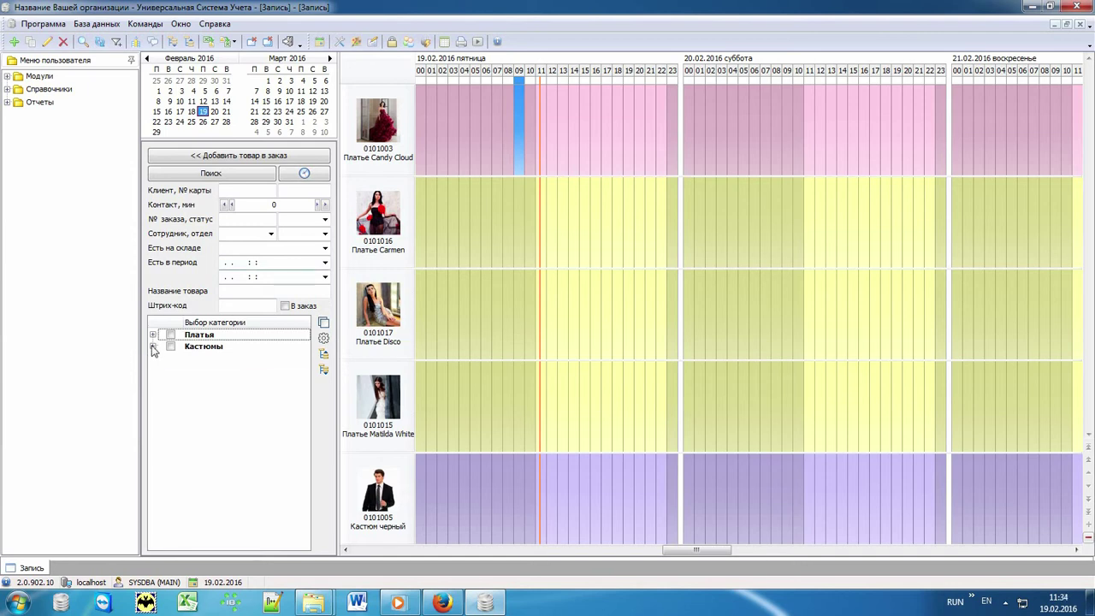
Expand the Костюмы and Платья categories, then focus the product name and barcode filters
{"action": "left_click", "coordinate": [152, 346]}
{"action": "left_click", "coordinate": [153, 334]}
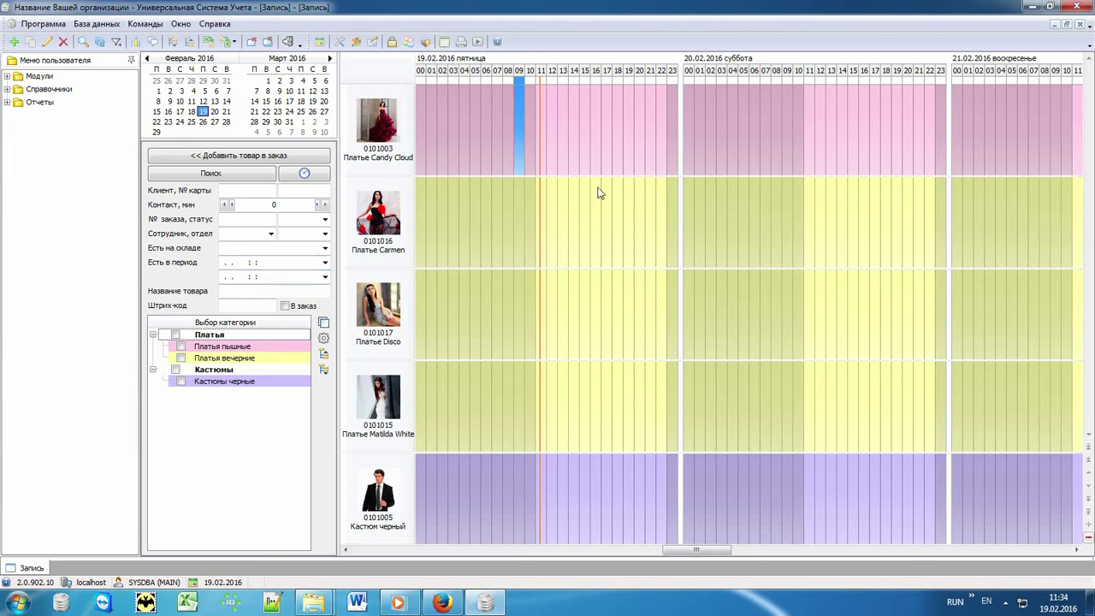
{"action": "left_click", "coordinate": [236, 293]}
{"action": "left_click", "coordinate": [235, 305]}
Set Только рабочее время to 1 in the schedule Параметры so only working hours show
{"action": "left_click", "coordinate": [332, 340]}
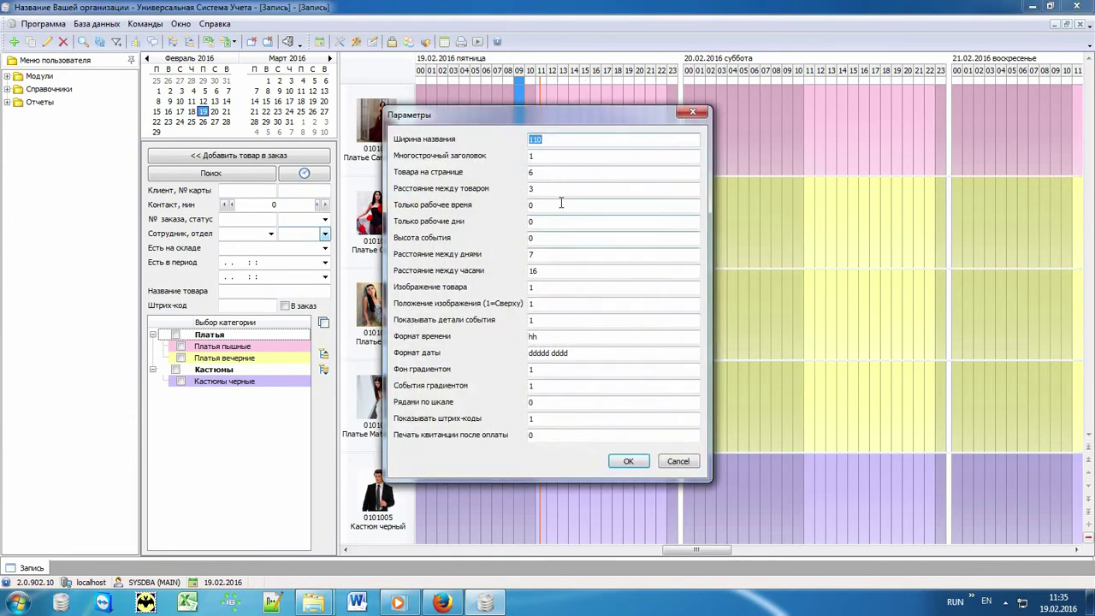
{"action": "double_click", "coordinate": [540, 206]}
{"action": "type", "text": "1"}
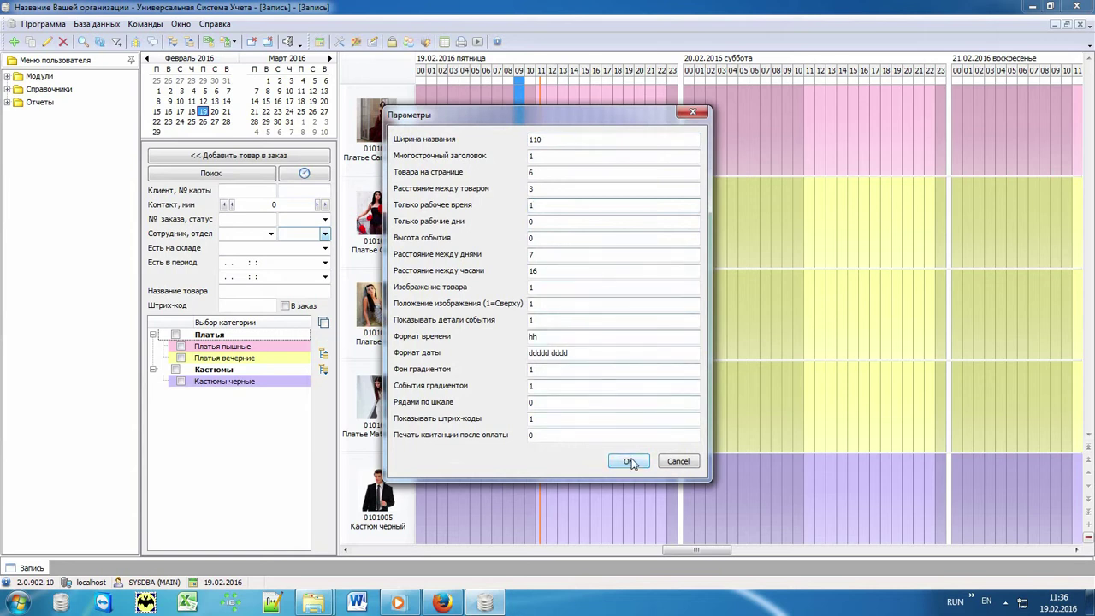
{"action": "left_click", "coordinate": [628, 461]}
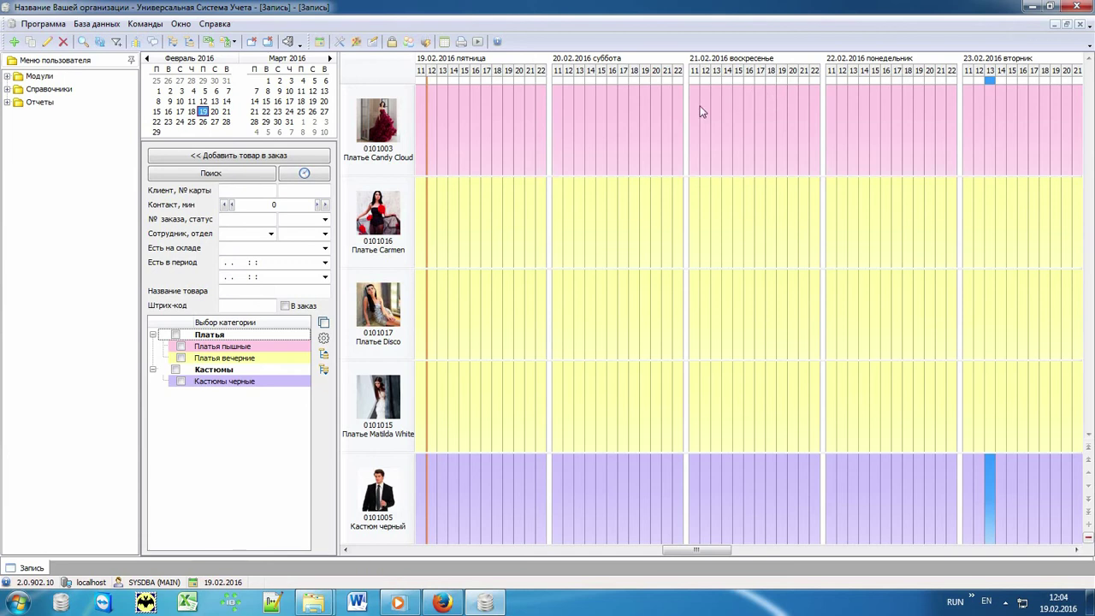
Create a new Бронь for Платье Carmen at 19.02 17:00 and bring up the client list
{"action": "left_click", "coordinate": [489, 217]}
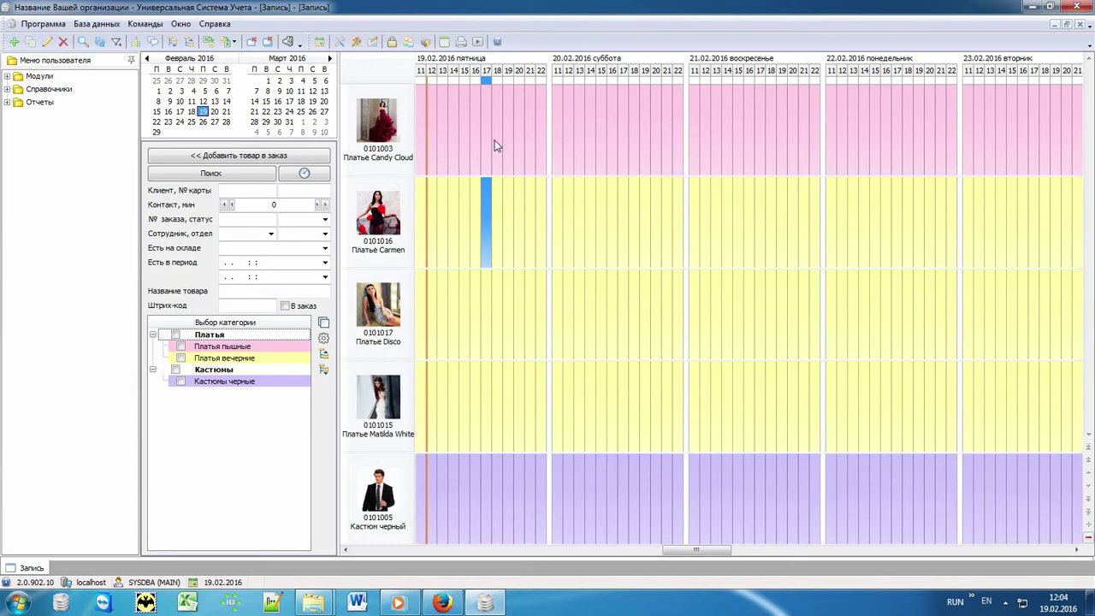
{"action": "double_click", "coordinate": [487, 200]}
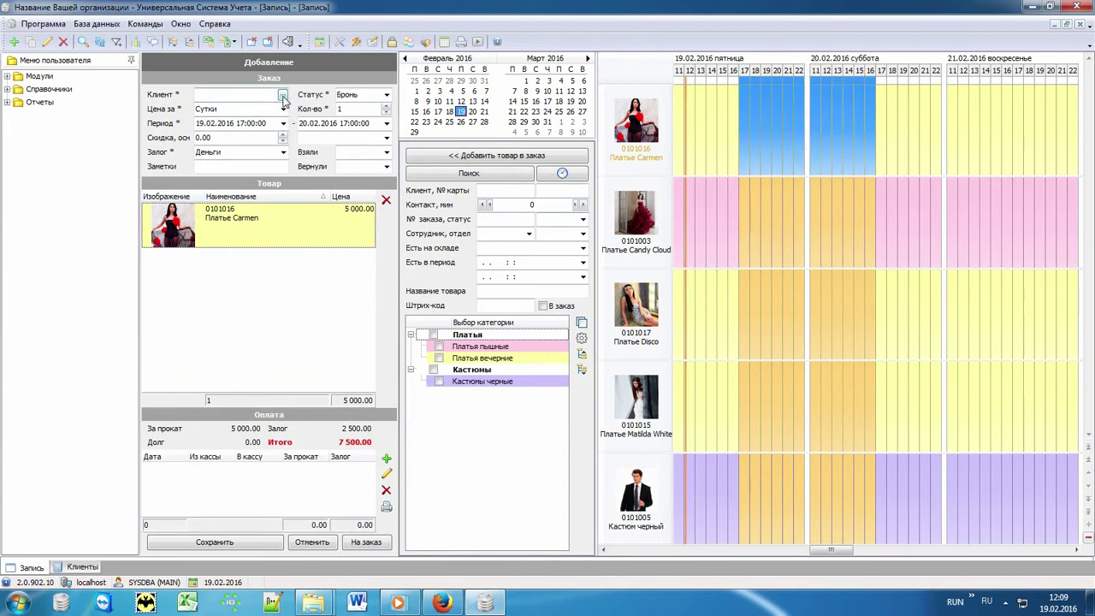
{"action": "left_click", "coordinate": [283, 96]}
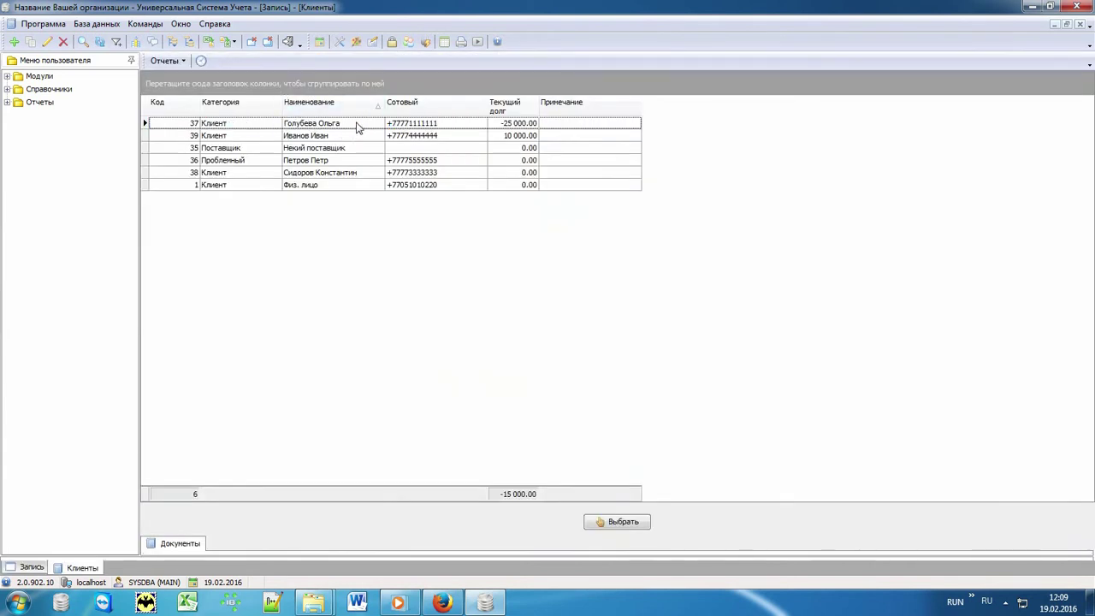
Add a client with their full name and mobile number, then select them for order 04127
{"action": "left_click", "coordinate": [356, 125]}
{"action": "key", "text": "Down"}
{"action": "key", "text": "Down"}
{"action": "key", "text": "Down"}
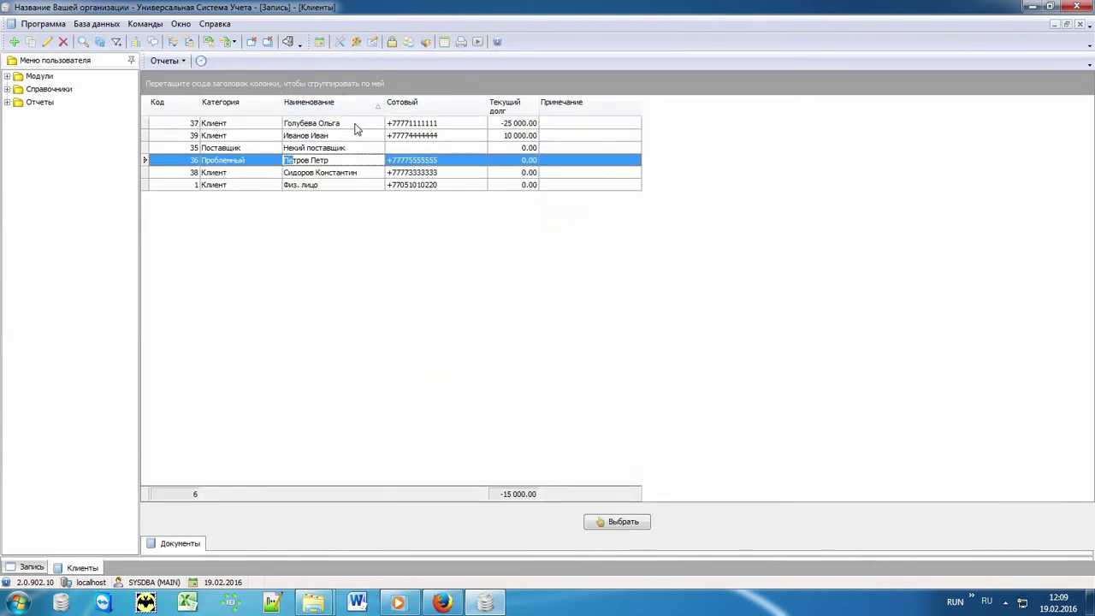
{"action": "right_click", "coordinate": [351, 231]}
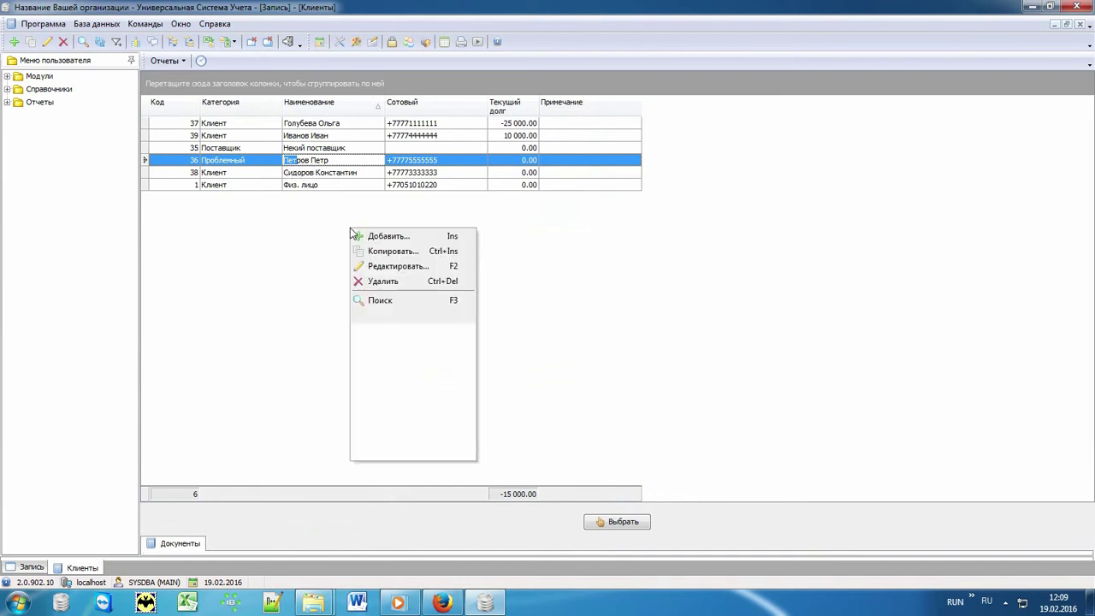
{"action": "left_click", "coordinate": [416, 238]}
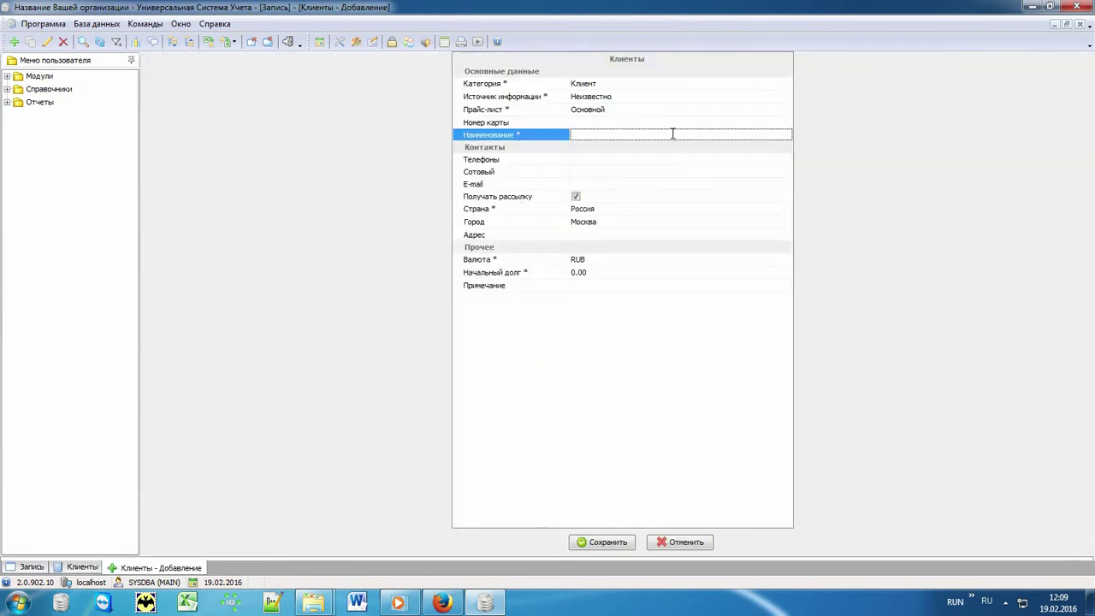
{"action": "left_click", "coordinate": [589, 170]}
{"action": "type", "text": "+77779999999"}
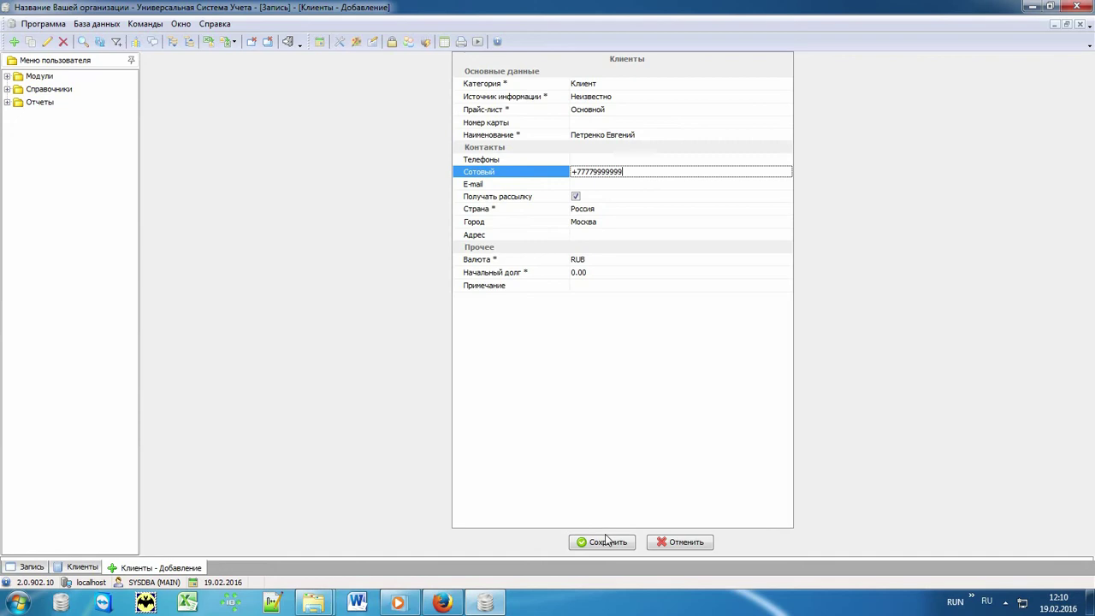
{"action": "left_click", "coordinate": [603, 542]}
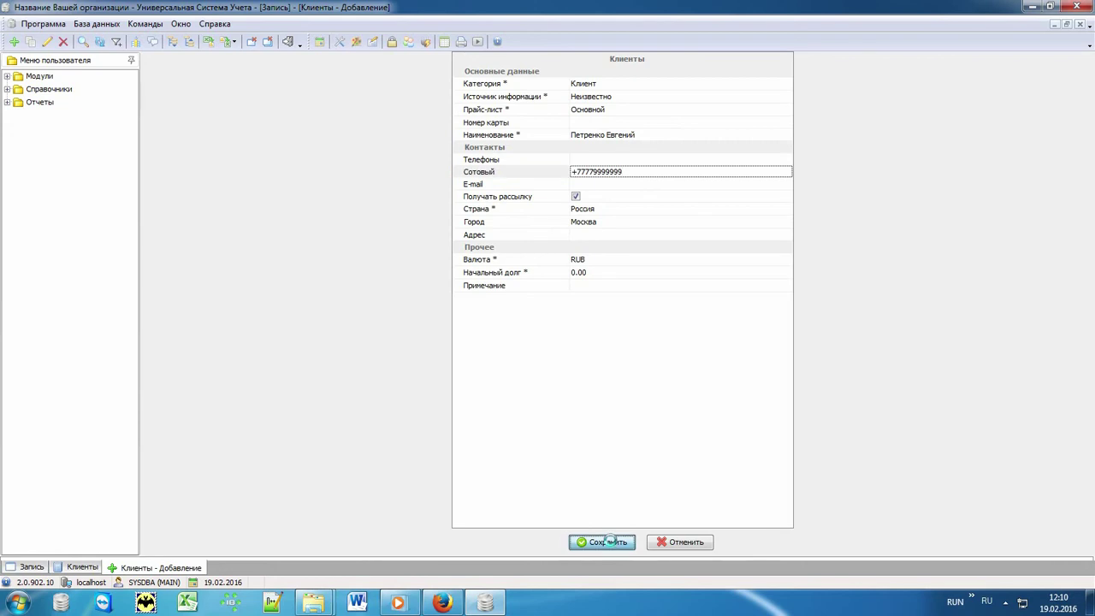
{"action": "left_click", "coordinate": [369, 164]}
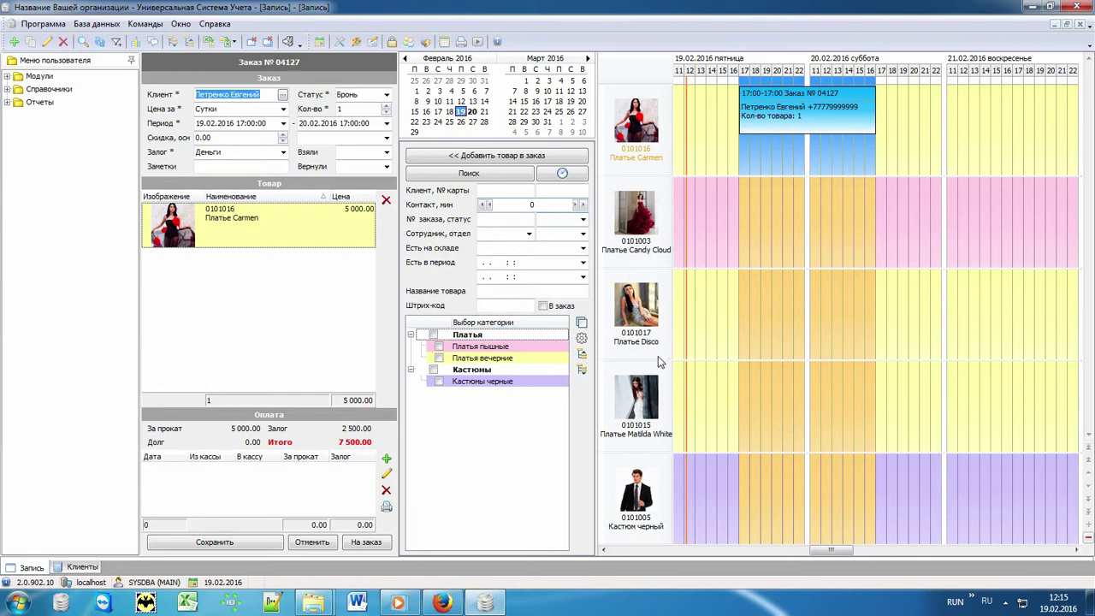
Add Платье Disco to order 04127, bringing the total to 12 500.00, and save it
{"action": "double_click", "coordinate": [723, 308]}
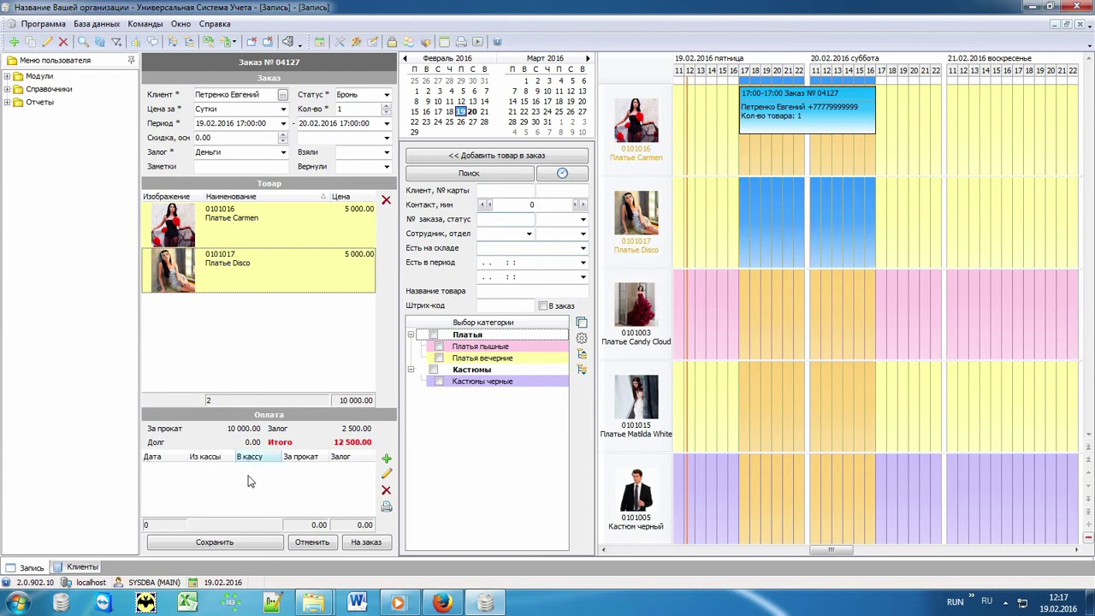
{"action": "left_click", "coordinate": [255, 543]}
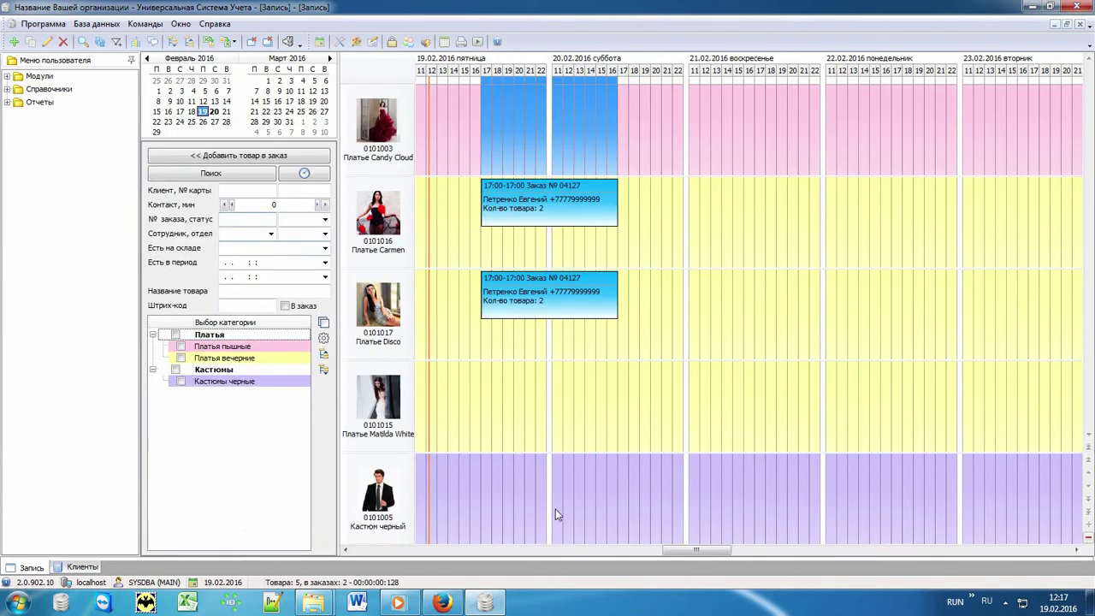
Create a booking for Платье Matilda White and assign the client from the Клиенты list
{"action": "left_click", "coordinate": [648, 329]}
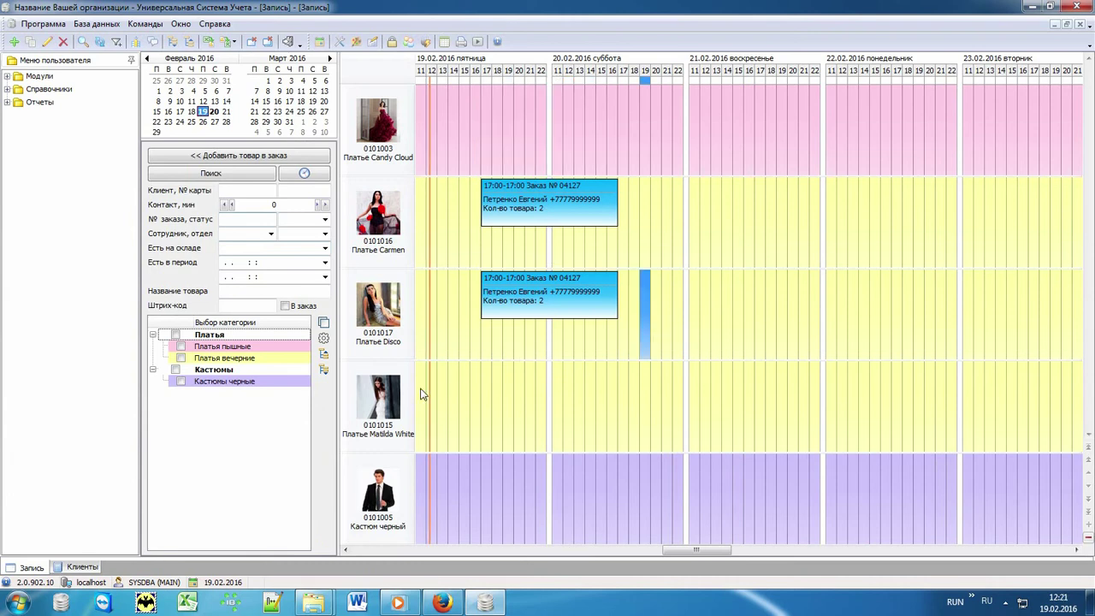
{"action": "double_click", "coordinate": [421, 394]}
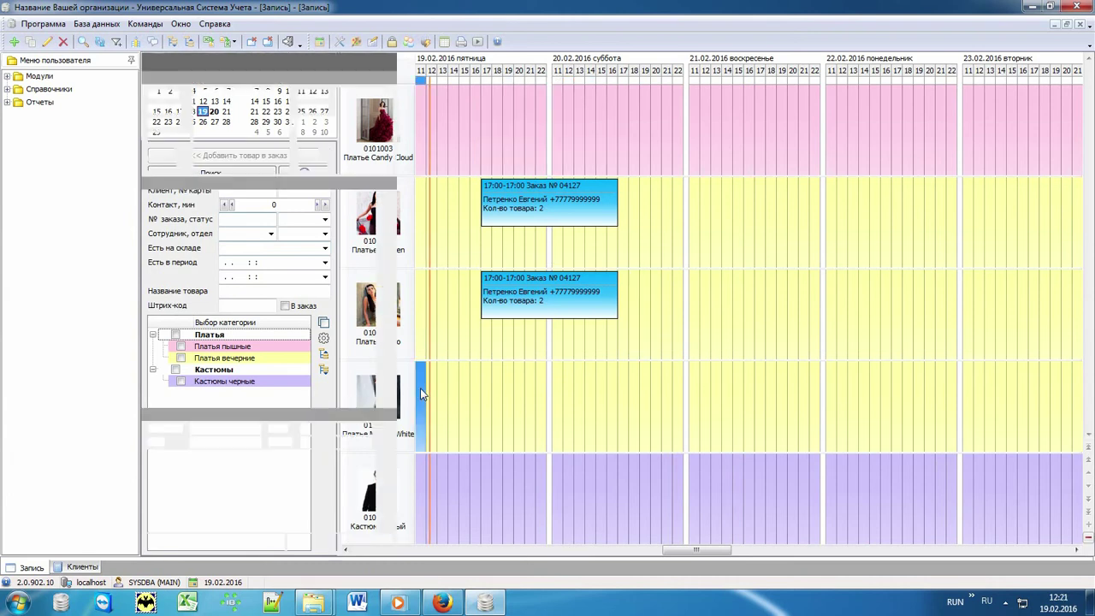
{"action": "left_click", "coordinate": [280, 91]}
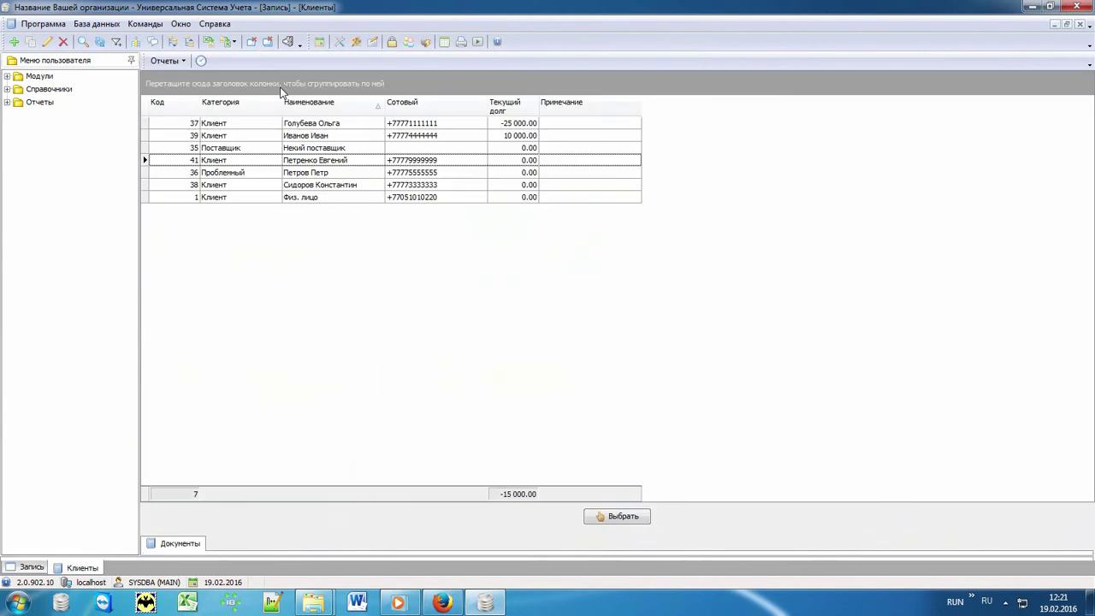
{"action": "double_click", "coordinate": [325, 185]}
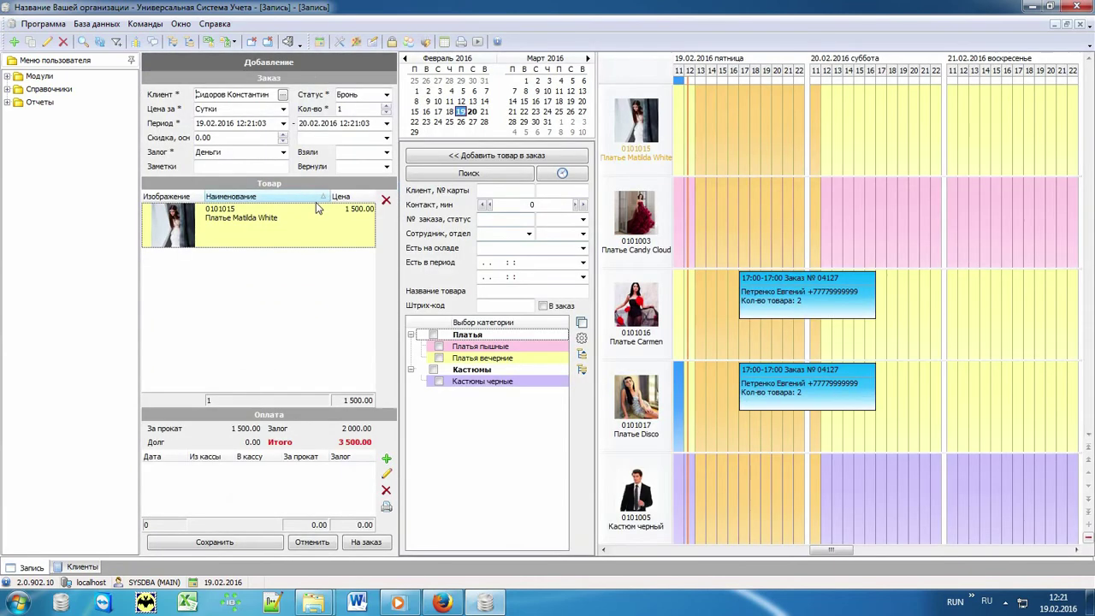
Record the full 3 500.00 payment and save order 04128 as issued
{"action": "left_click", "coordinate": [385, 458]}
{"action": "double_click", "coordinate": [236, 504]}
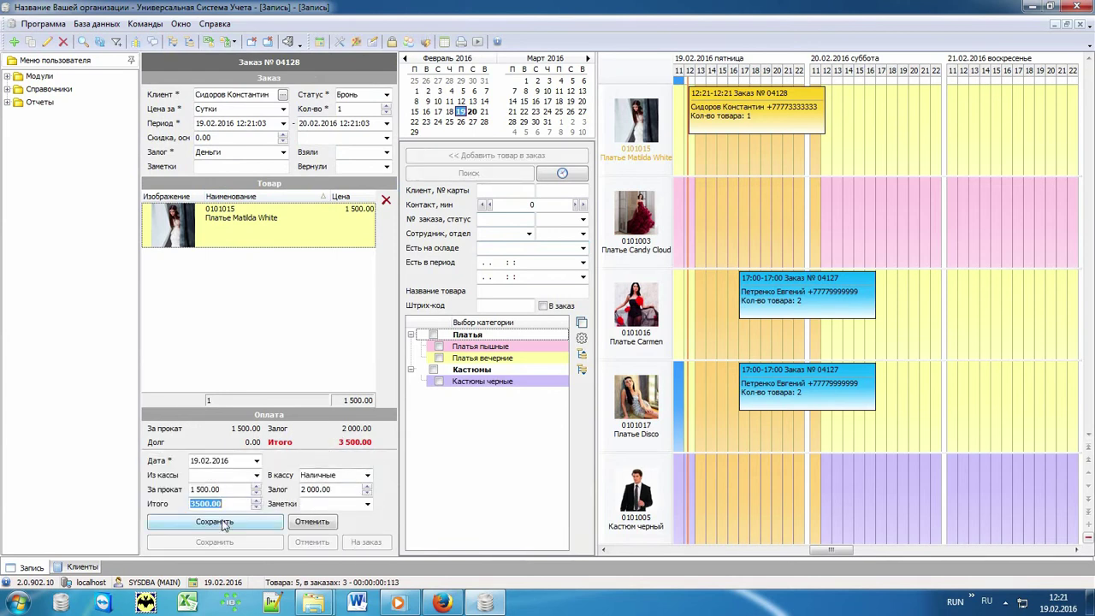
{"action": "left_click", "coordinate": [215, 522]}
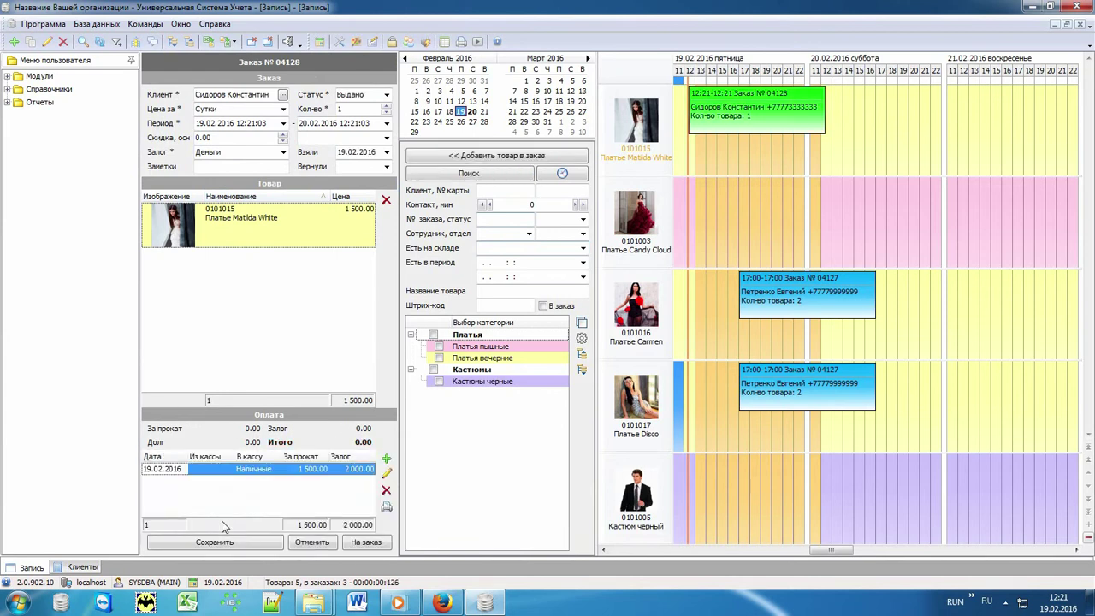
{"action": "left_click", "coordinate": [224, 544]}
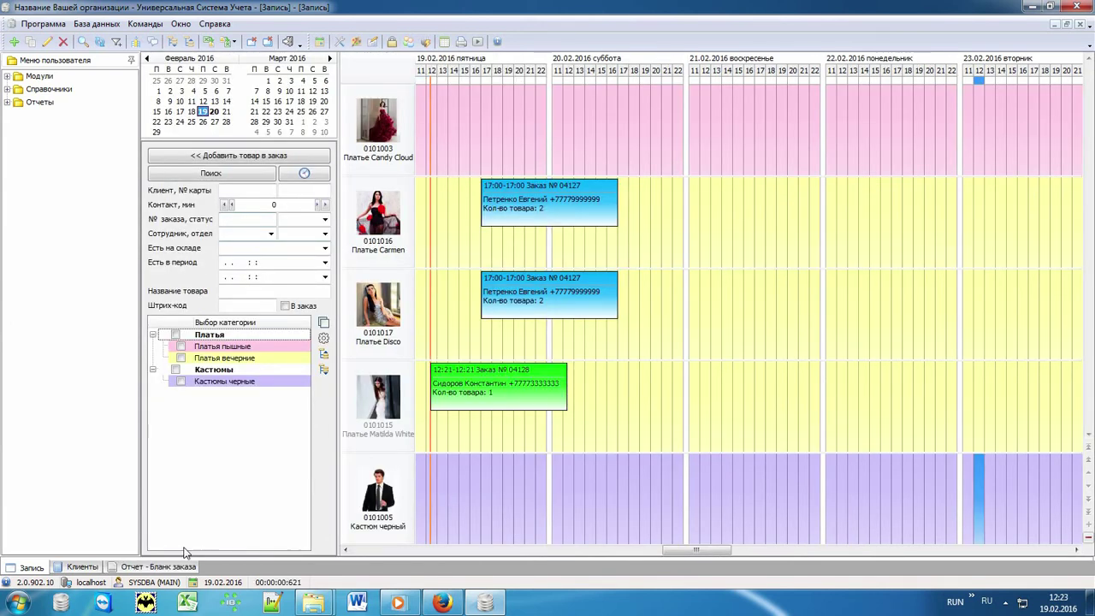
Generate and review the Бланк заказа for order 04128, then return to the Запись schedule
{"action": "left_click", "coordinate": [173, 568]}
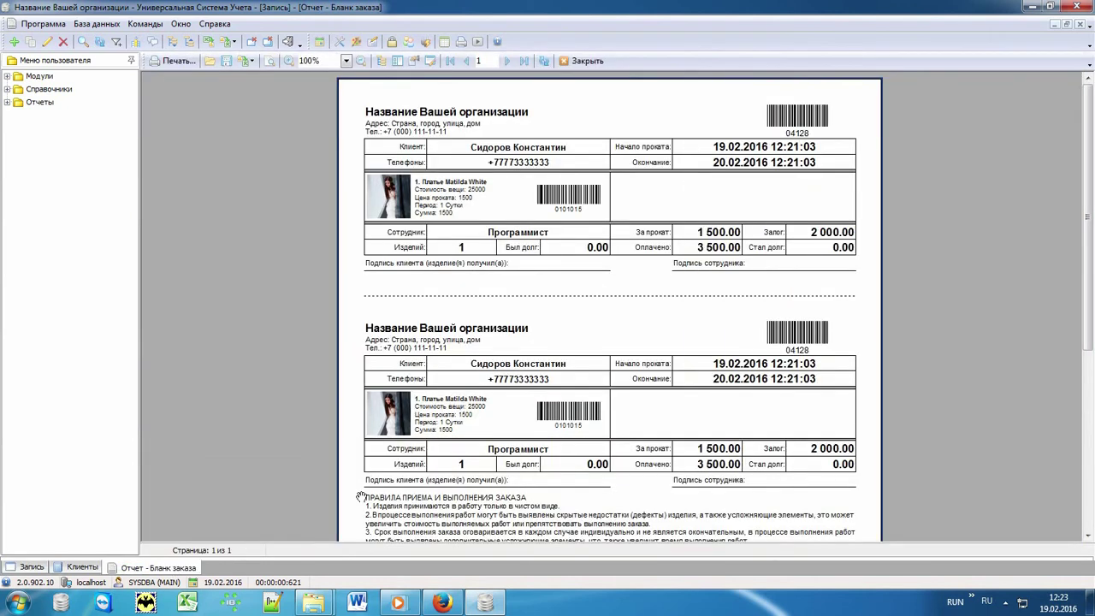
{"action": "left_click_drag", "start_coordinate": [644, 494], "coordinate": [664, 272]}
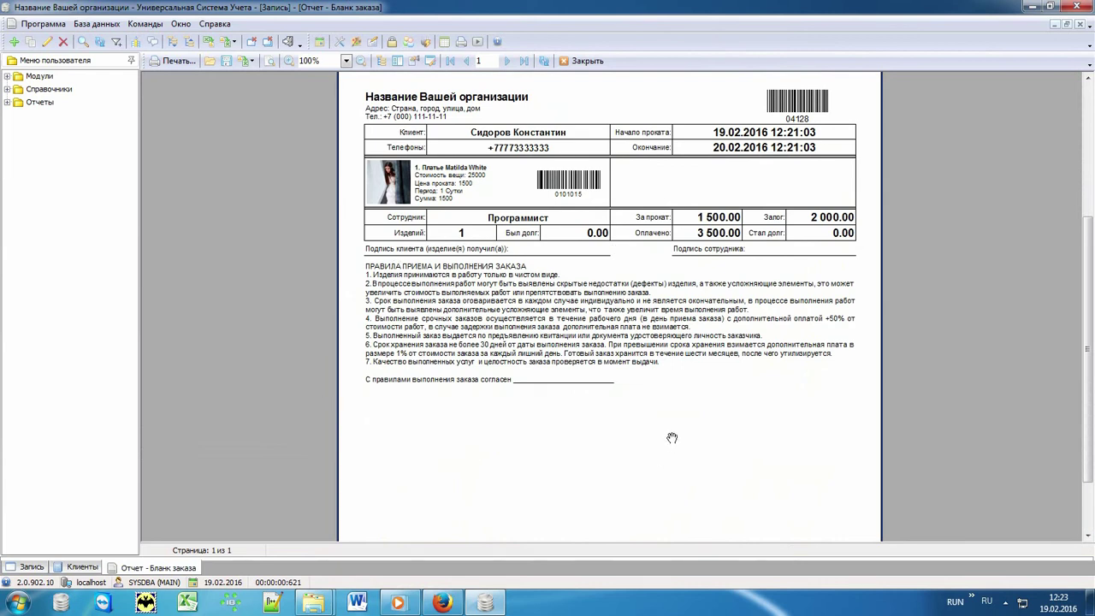
{"action": "left_click", "coordinate": [35, 568]}
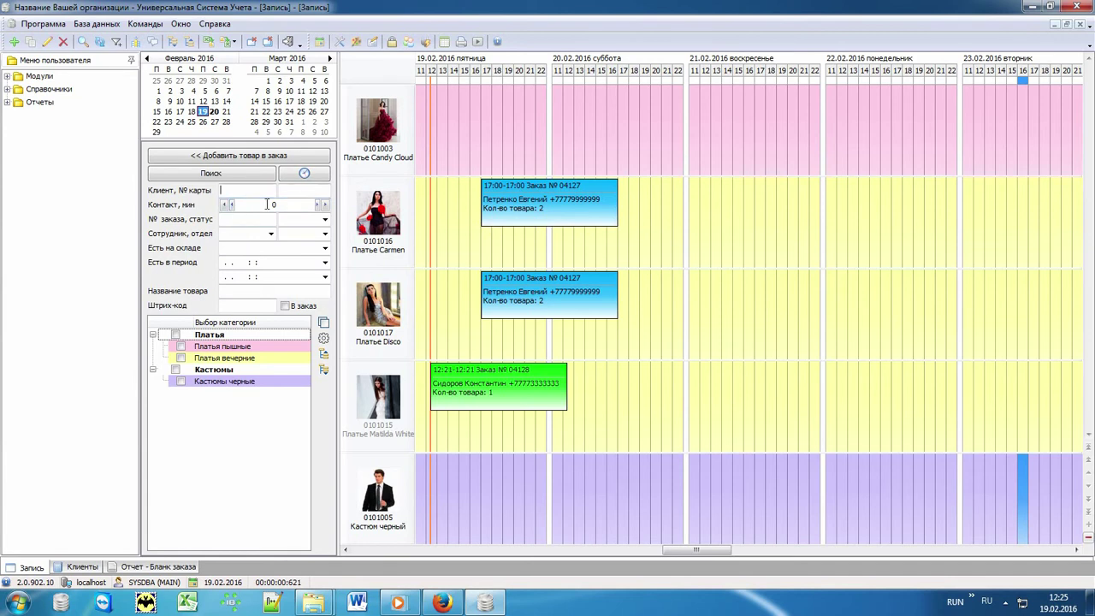
Search for the client, move their Carmen and Disco booking to 20:00, then show all items
{"action": "type", "text": "Петре"}
{"action": "key", "text": "Return"}
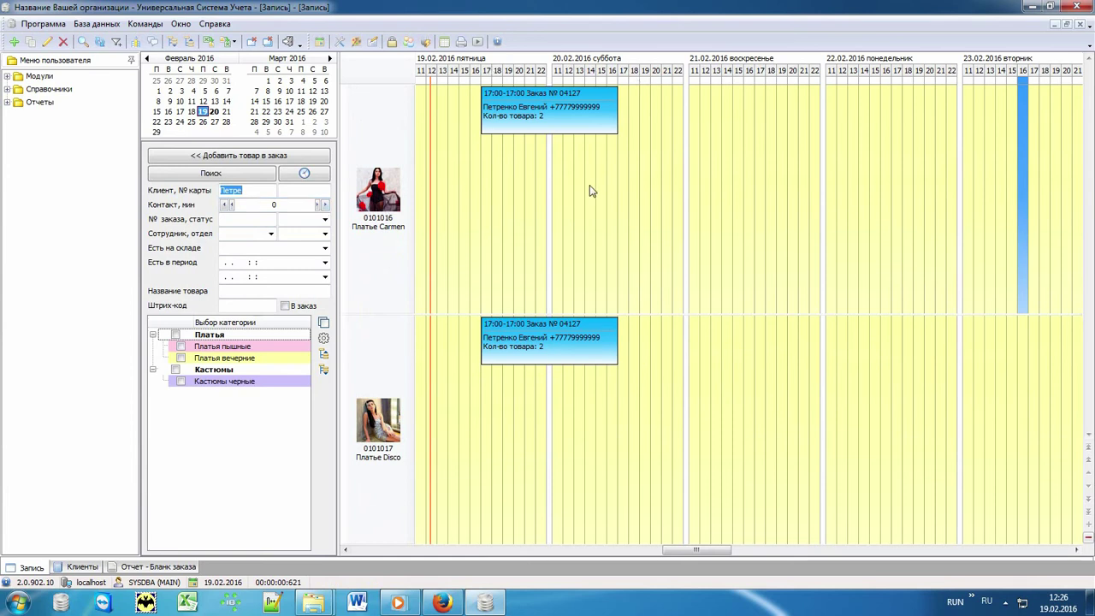
{"action": "left_click", "coordinate": [511, 115]}
{"action": "left_click_drag", "start_coordinate": [492, 111], "coordinate": [557, 134]}
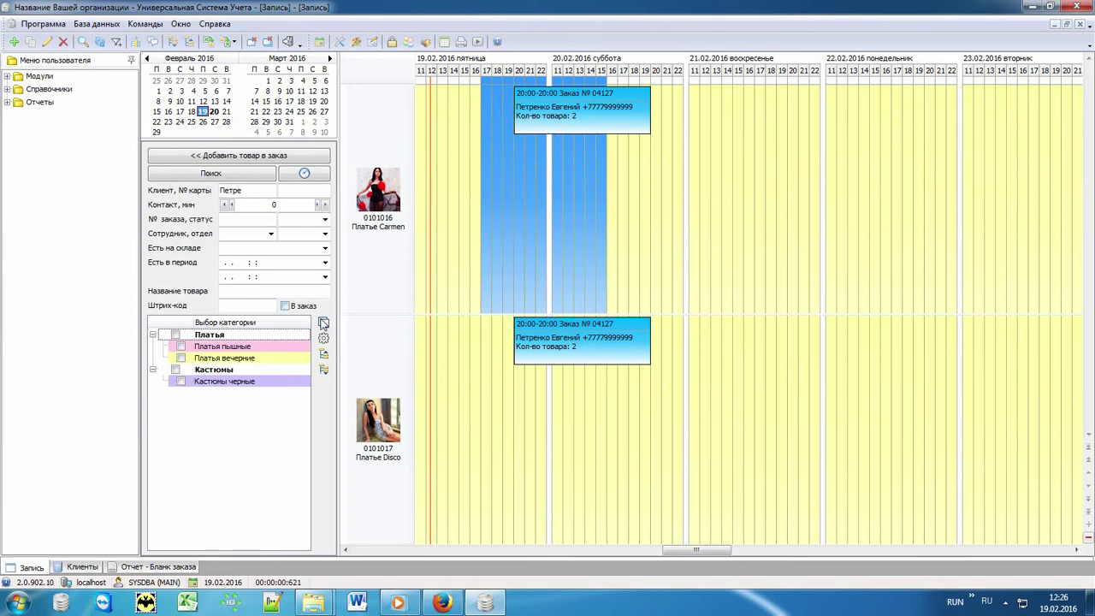
{"action": "left_click", "coordinate": [324, 325]}
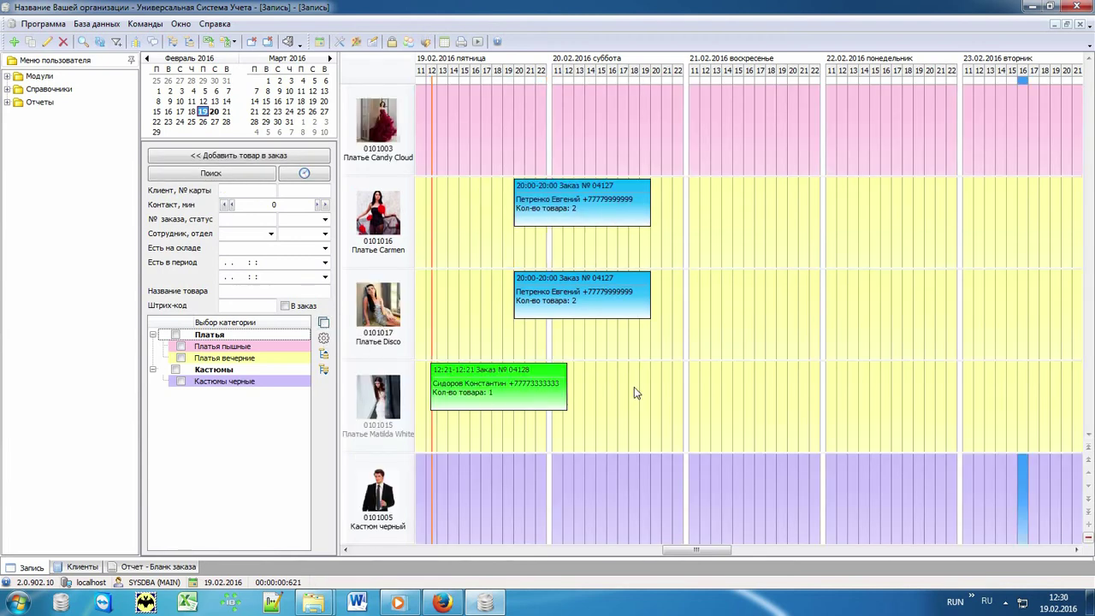
{"action": "left_click", "coordinate": [591, 202]}
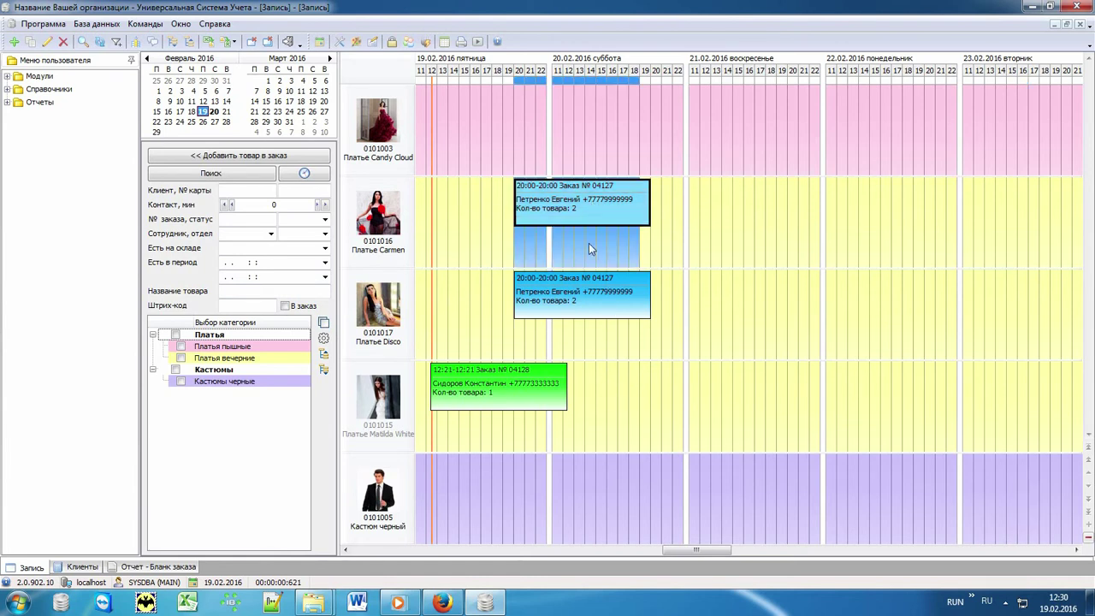
{"action": "left_click", "coordinate": [581, 291]}
{"action": "left_click", "coordinate": [480, 392]}
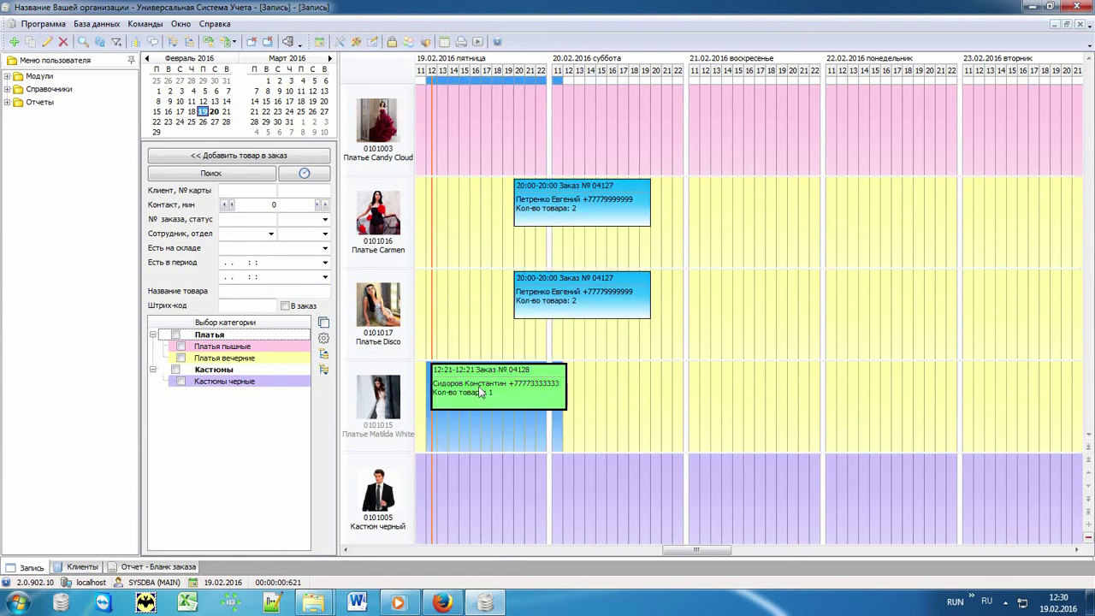
{"action": "left_click", "coordinate": [683, 432]}
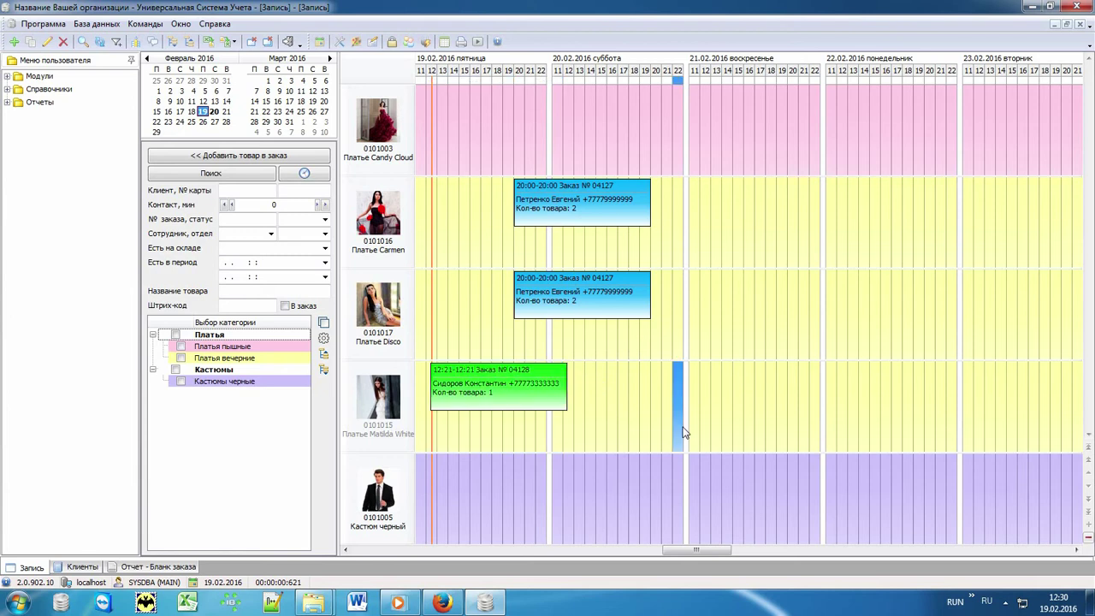
Book the Candy Cloud dress for a problem client with a 4000 payment, leaving 1000.00 owed
{"action": "double_click", "coordinate": [423, 120]}
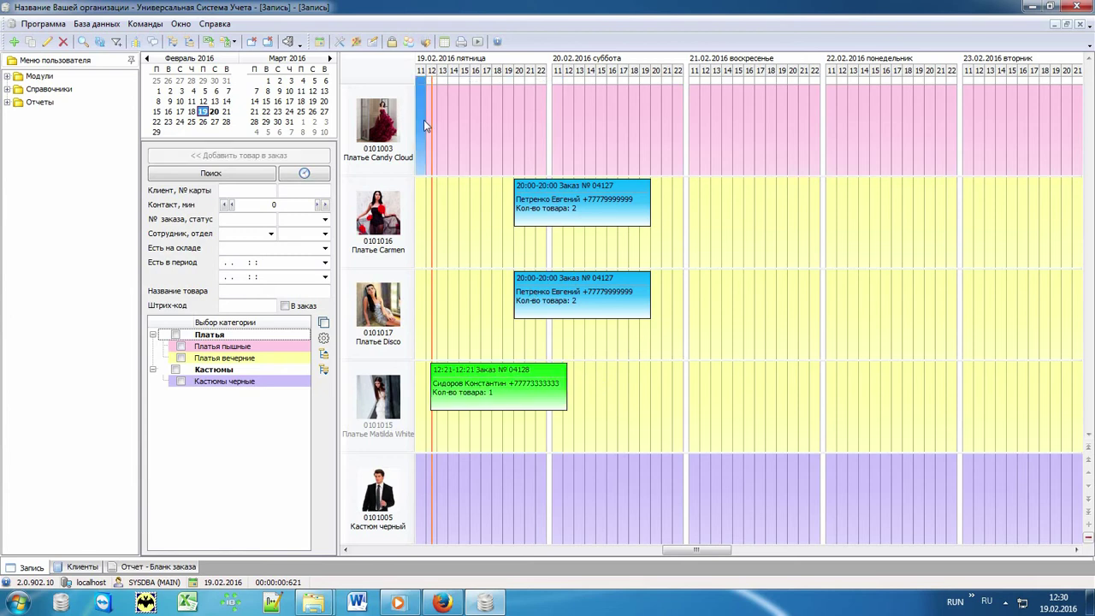
{"action": "left_click", "coordinate": [283, 95]}
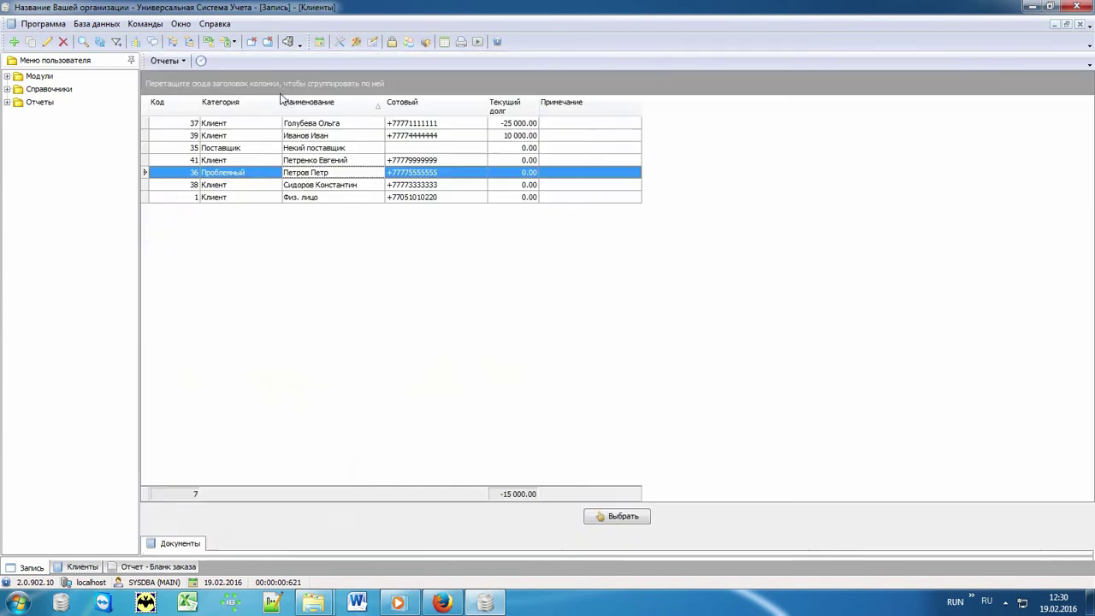
{"action": "double_click", "coordinate": [321, 173]}
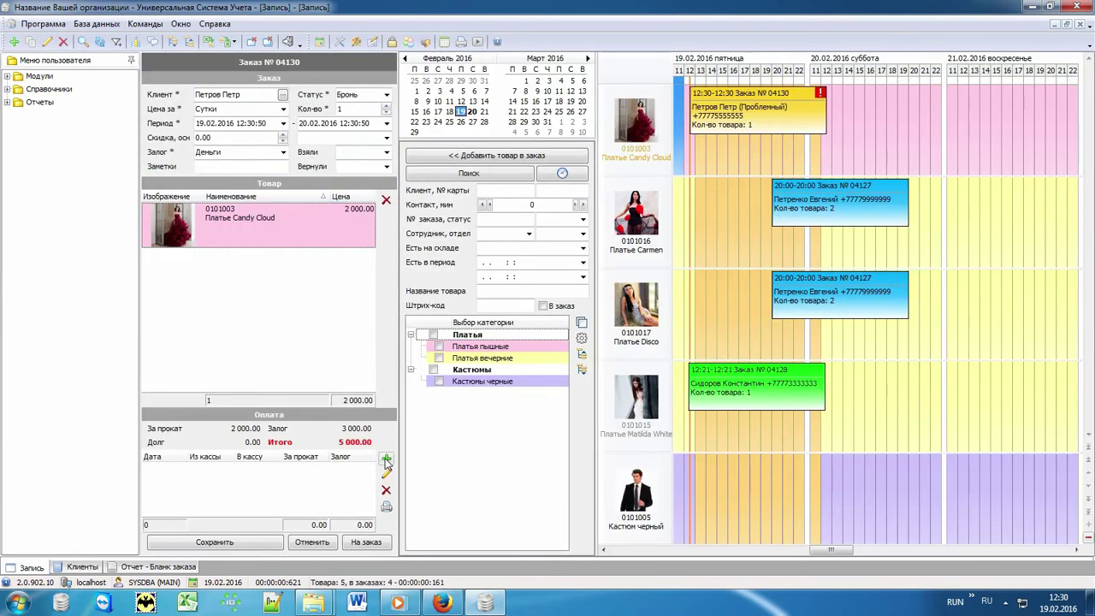
{"action": "left_click", "coordinate": [386, 460]}
{"action": "type", "text": "4000"}
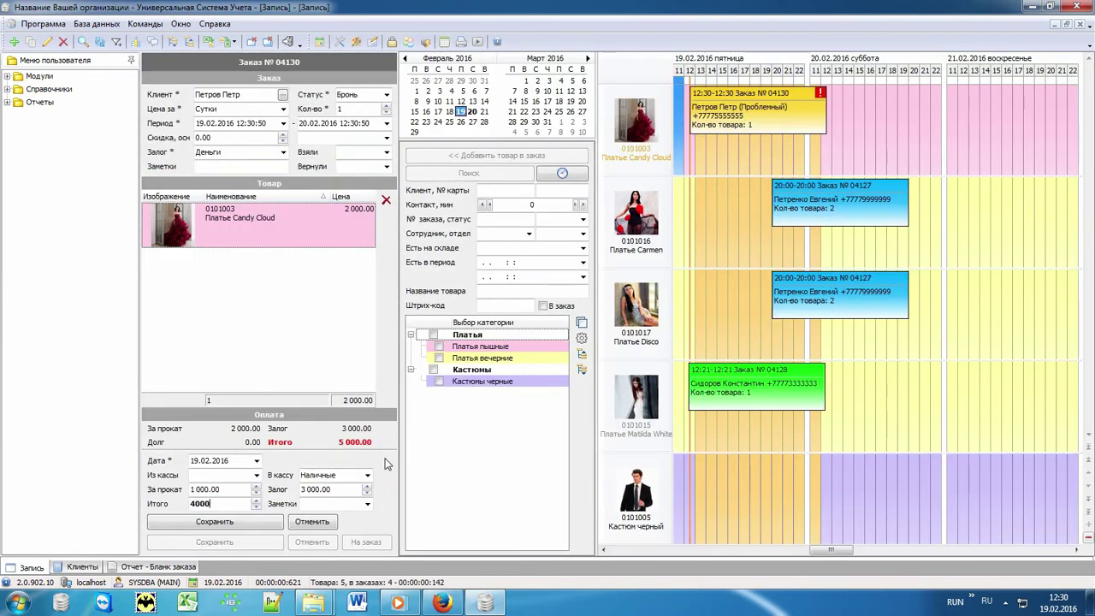
{"action": "key", "text": "Return"}
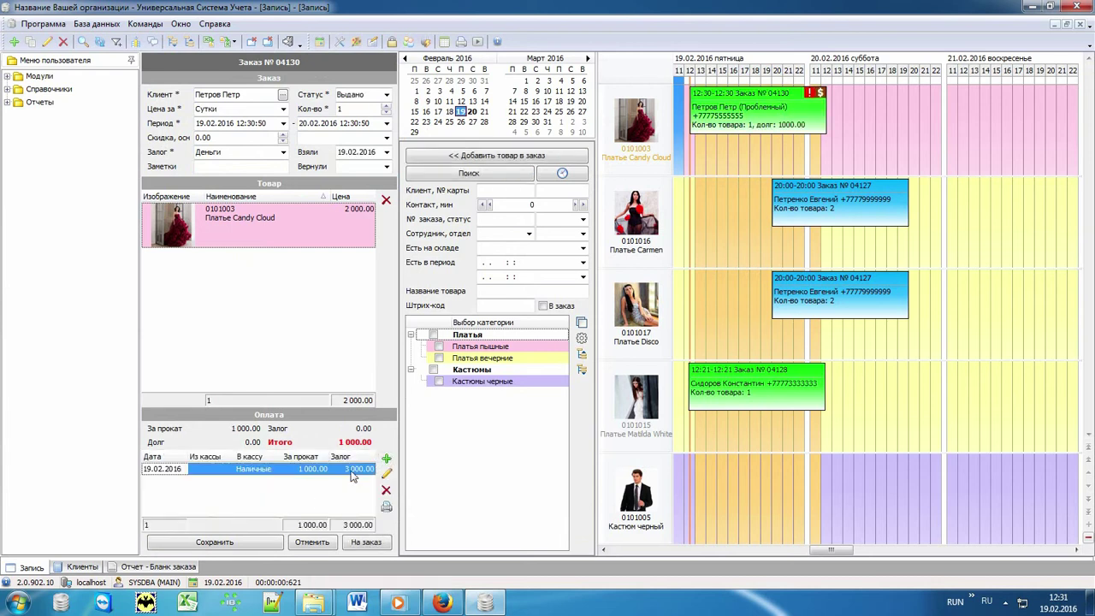
{"action": "left_click", "coordinate": [245, 545]}
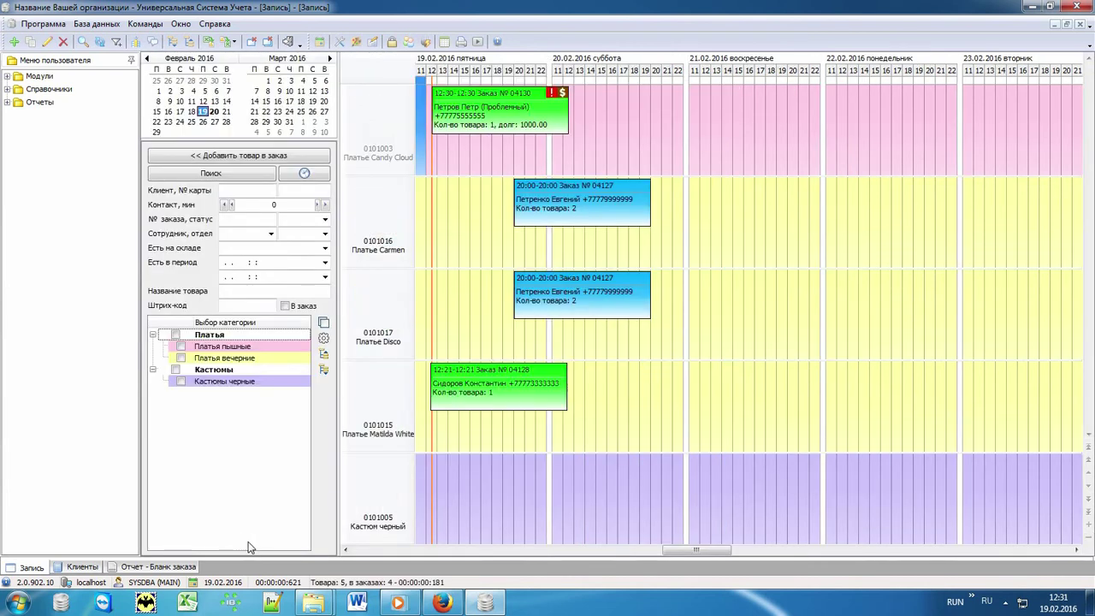
Move the Candy Cloud booking back to 18 February on the schedule
{"action": "left_click", "coordinate": [191, 112]}
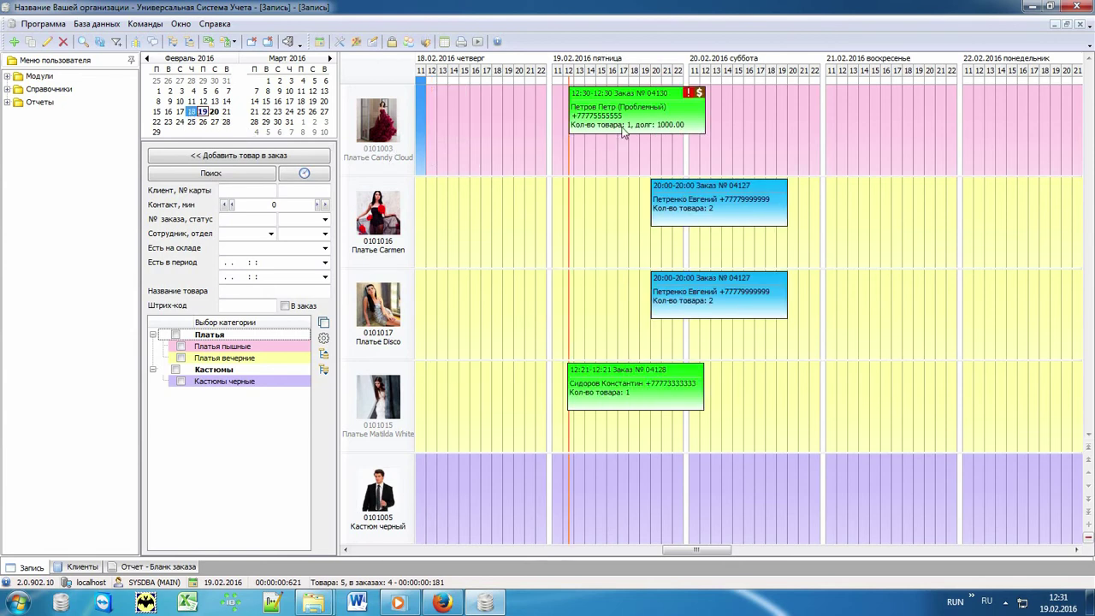
{"action": "left_click_drag", "start_coordinate": [586, 119], "coordinate": [475, 116]}
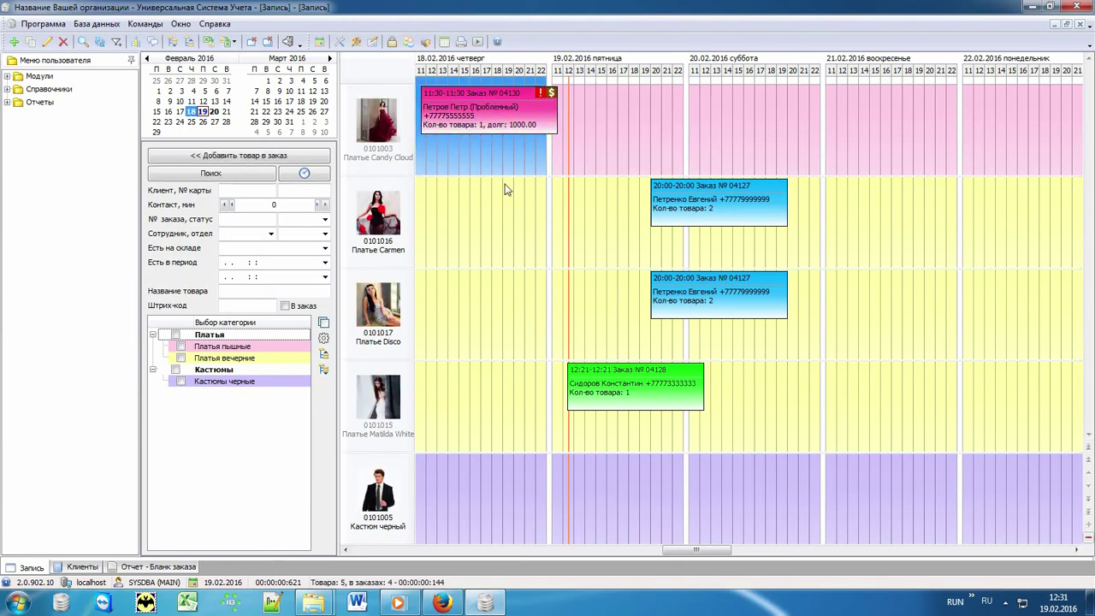
{"action": "left_click", "coordinate": [604, 136]}
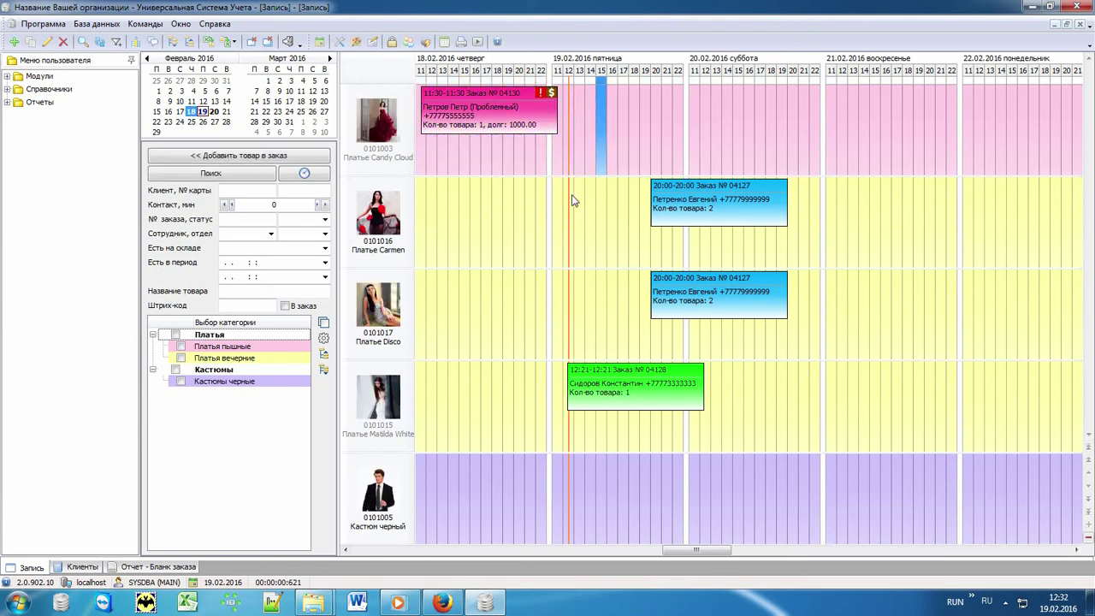
Check order 04130 on the schedule, then bring up the order status choices
{"action": "left_click", "coordinate": [509, 125]}
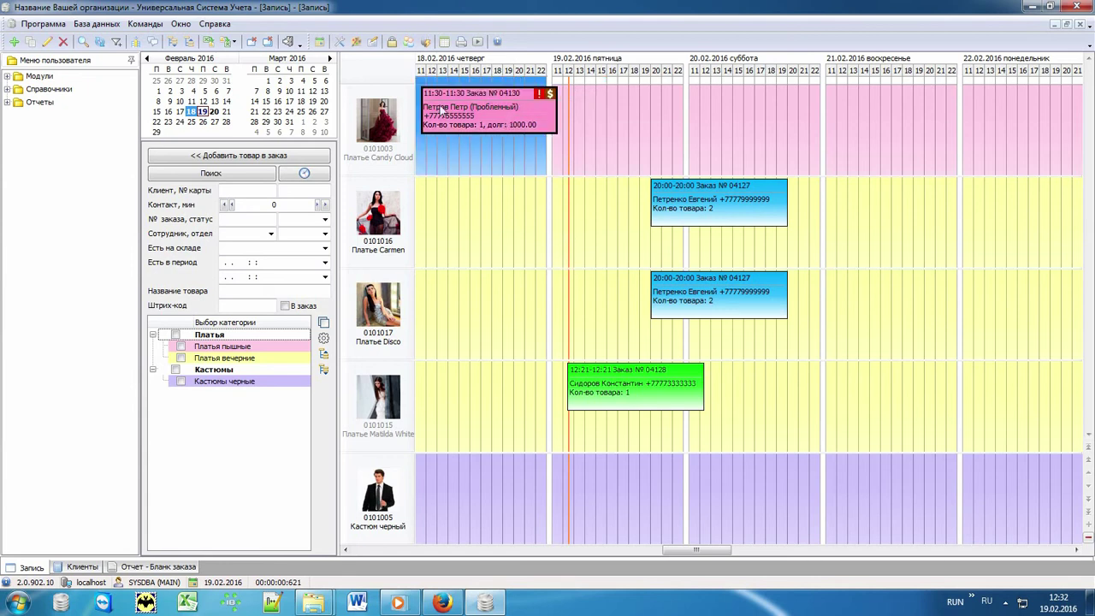
{"action": "left_click", "coordinate": [591, 144]}
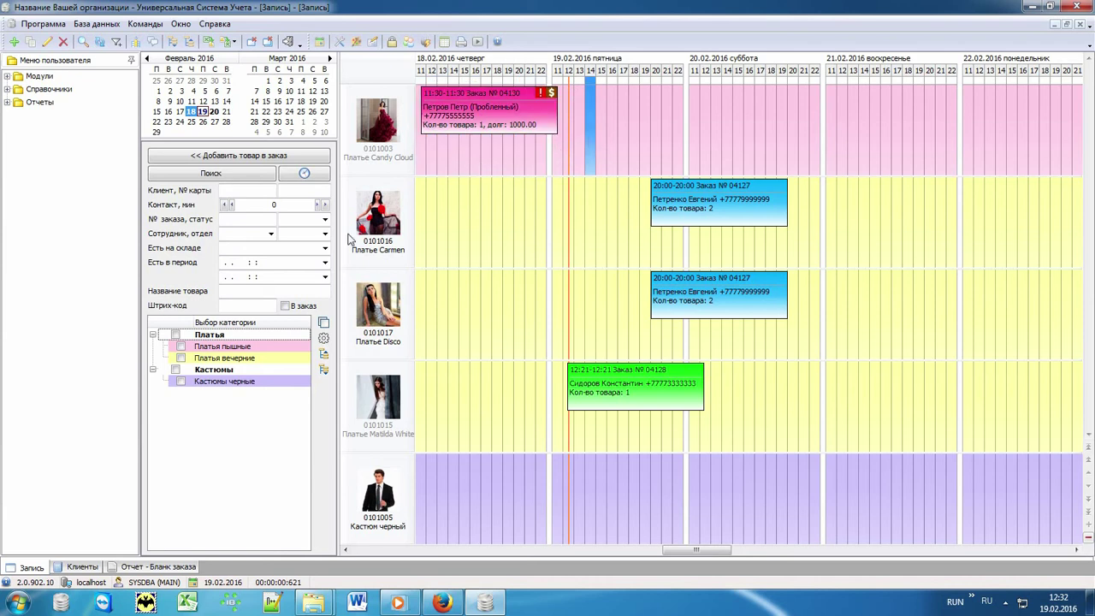
{"action": "left_click", "coordinate": [326, 221]}
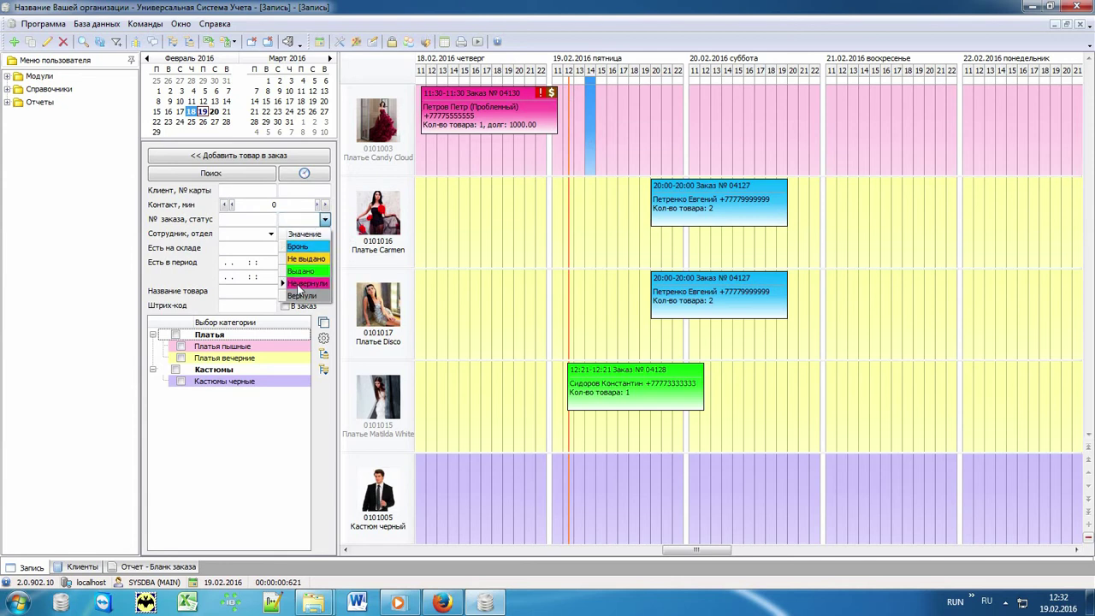
Search for rentals with status Не вернули, then clear the filter
{"action": "left_click", "coordinate": [300, 284]}
{"action": "left_click", "coordinate": [260, 174]}
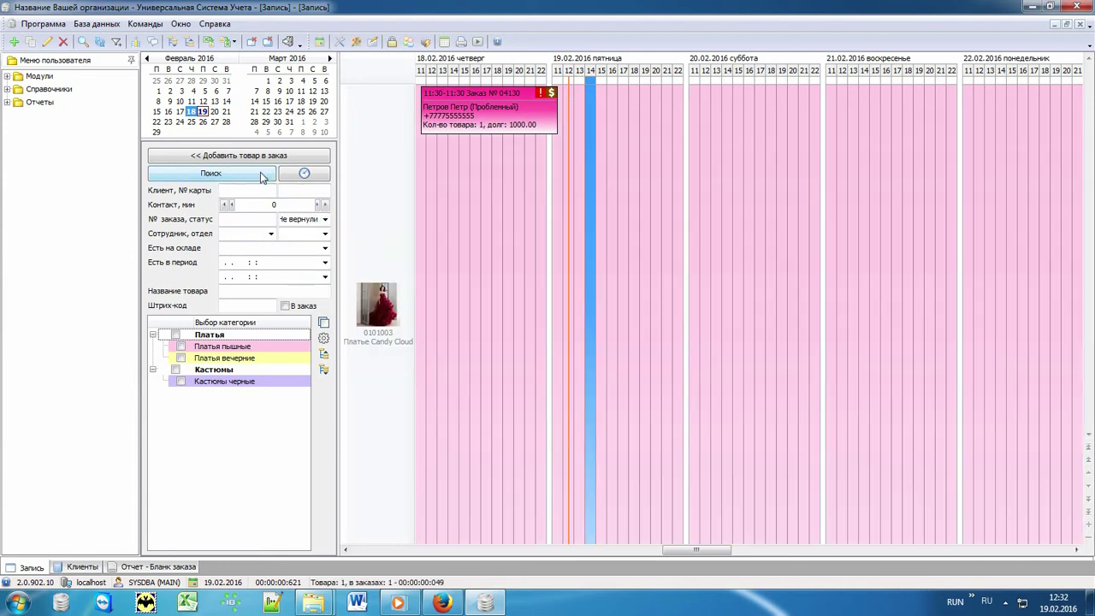
{"action": "left_click", "coordinate": [322, 325]}
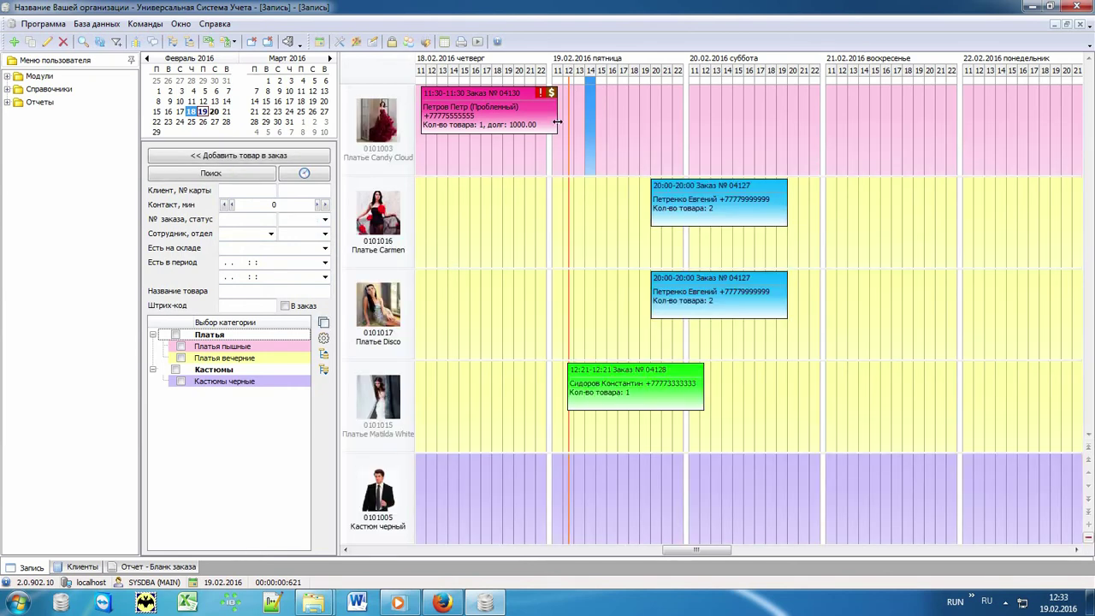
Add a 'Напомнить про возврат' return reminder to order 04130
{"action": "right_click", "coordinate": [465, 123]}
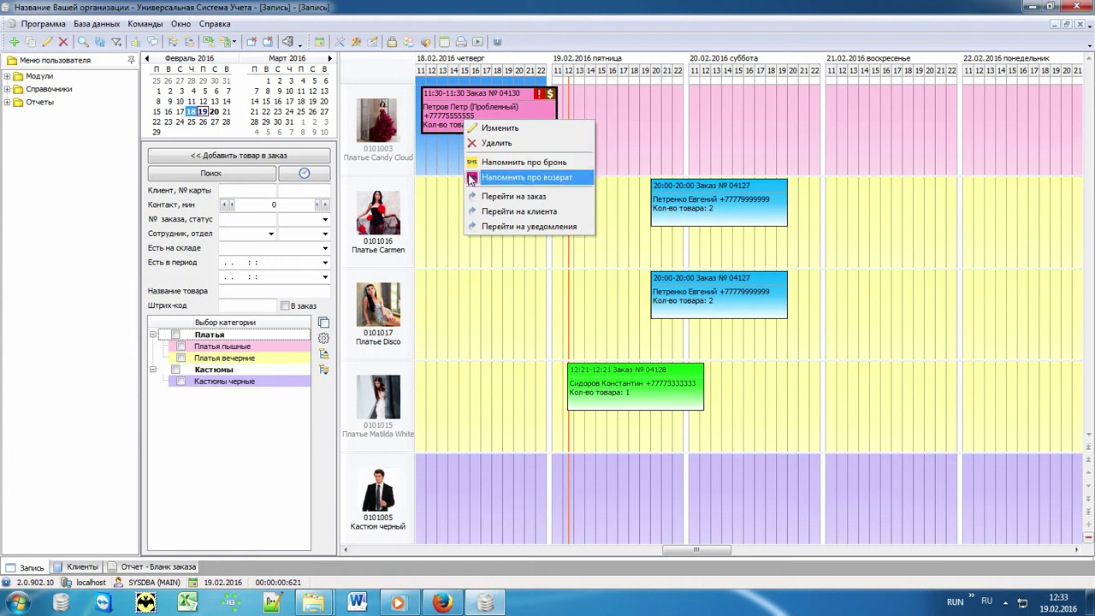
{"action": "left_click", "coordinate": [576, 178]}
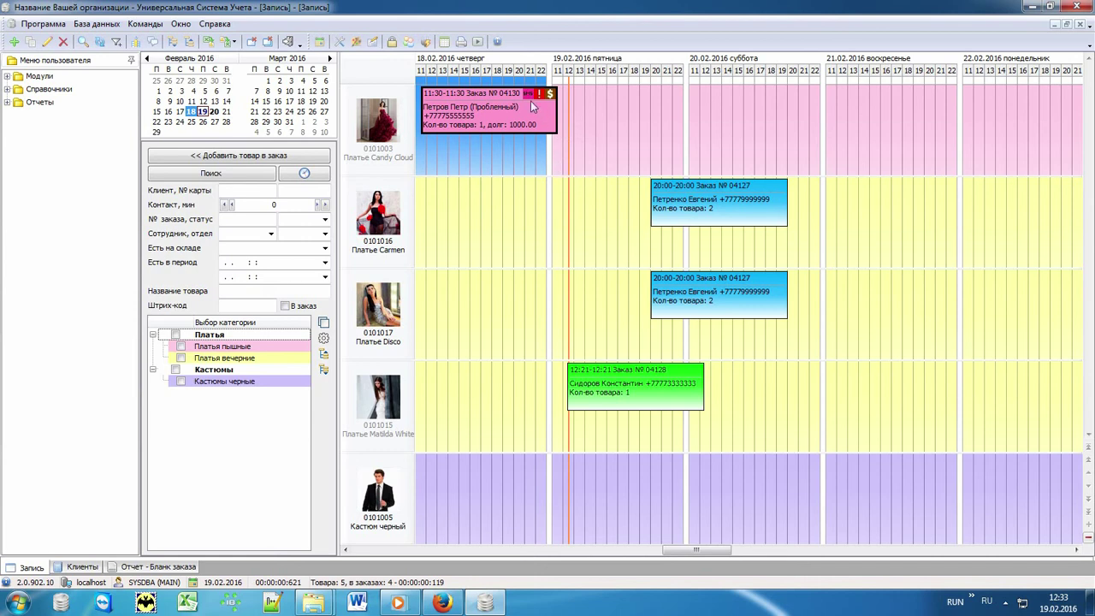
{"action": "left_click", "coordinate": [581, 101]}
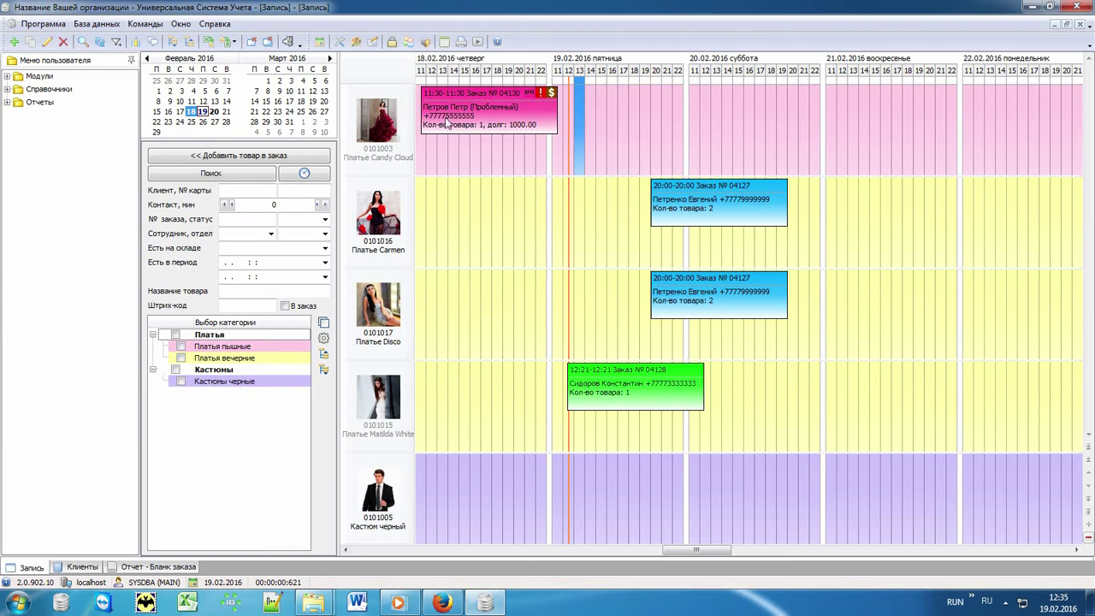
Generate the Деньги report for 01.01.2016–28.02.2016: 45 500.00 income, 30 480.00 closing balance
{"action": "left_click", "coordinate": [24, 102]}
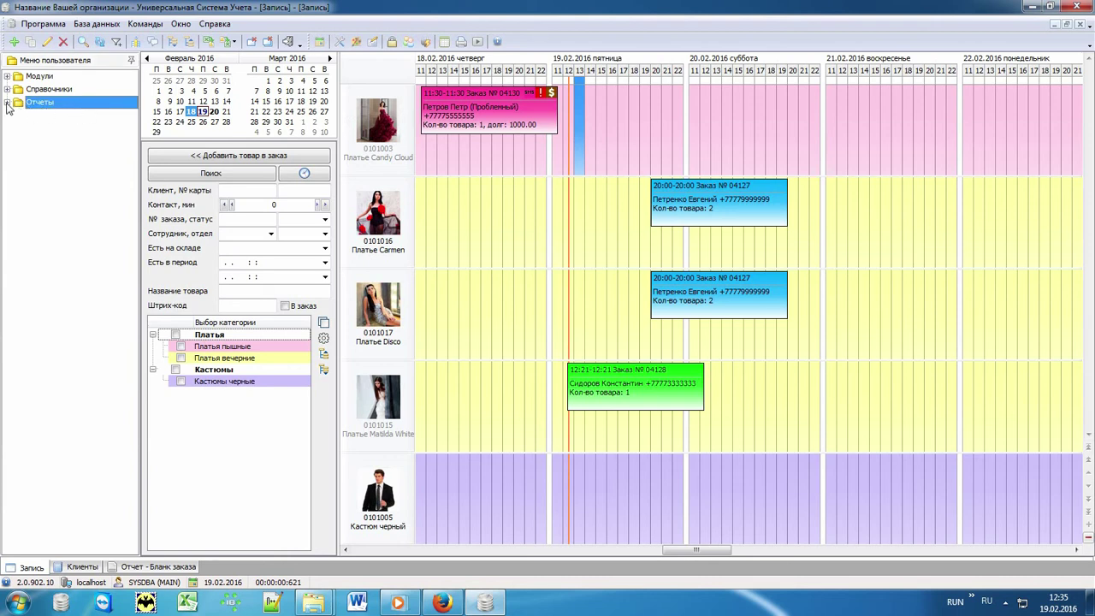
{"action": "left_click", "coordinate": [7, 102]}
{"action": "left_click", "coordinate": [18, 114]}
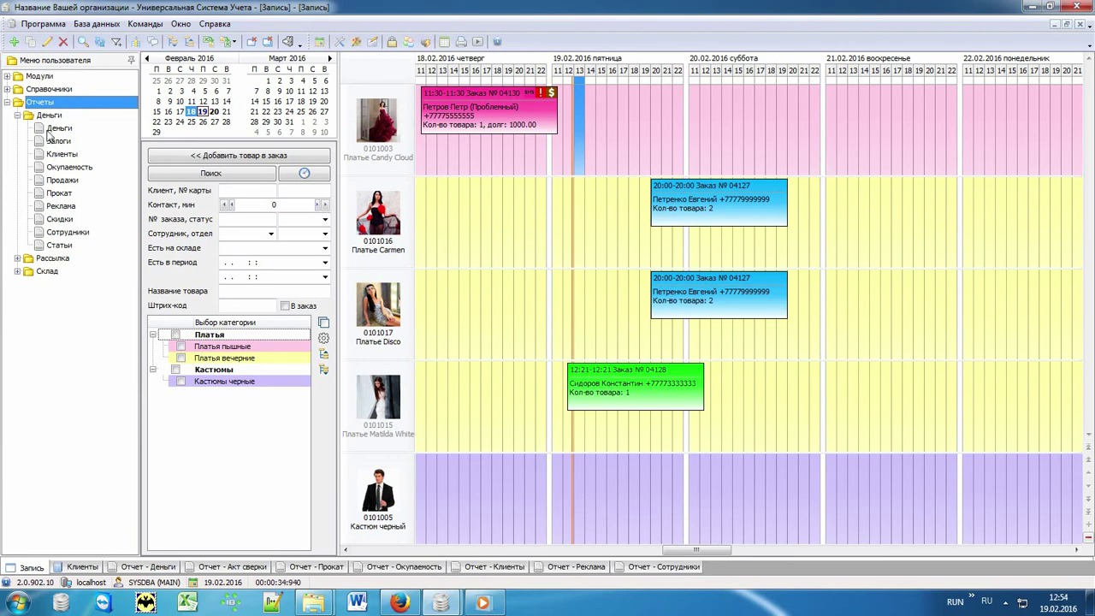
{"action": "left_click", "coordinate": [53, 130]}
{"action": "left_click", "coordinate": [162, 569]}
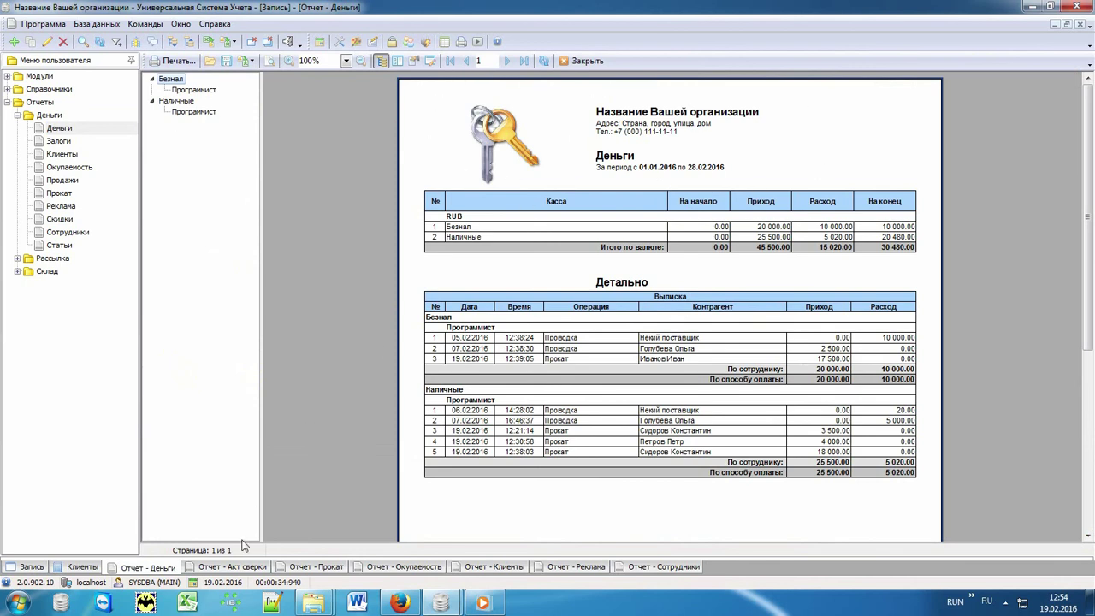
View the Акт сверки reconciliation, then the Прокат report totalling 10 items and 33 500.00
{"action": "left_click", "coordinate": [242, 569]}
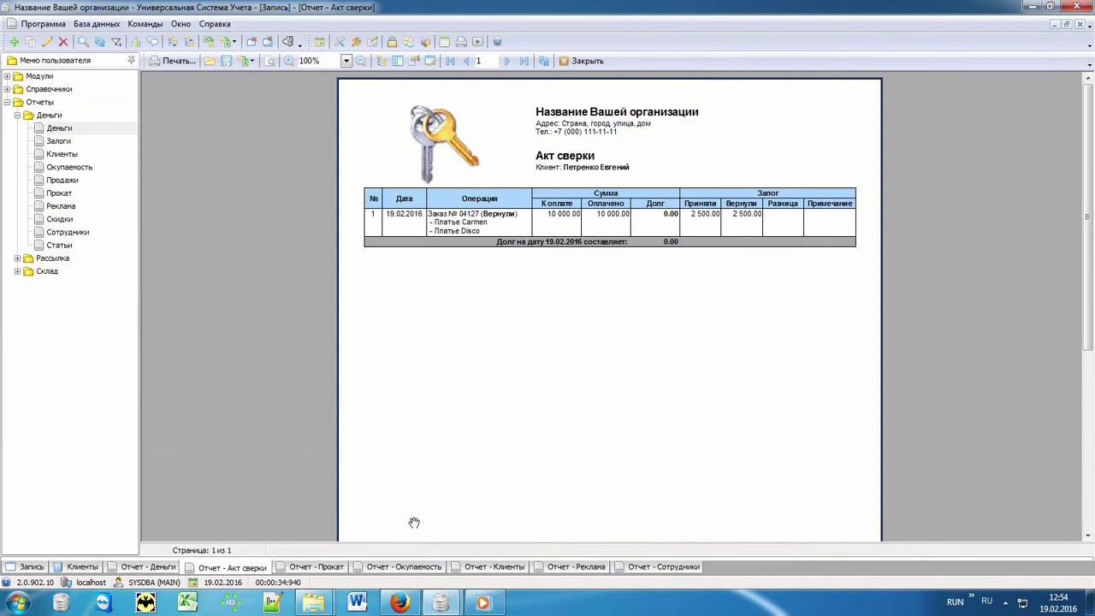
{"action": "left_click", "coordinate": [333, 570]}
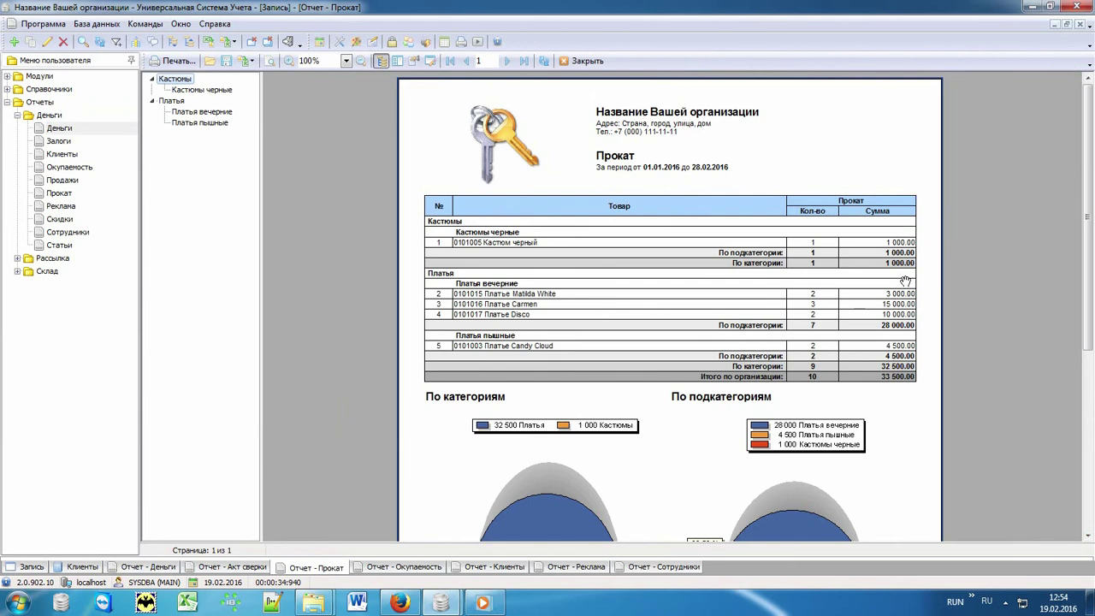
{"action": "left_click_drag", "start_coordinate": [921, 413], "coordinate": [925, 155]}
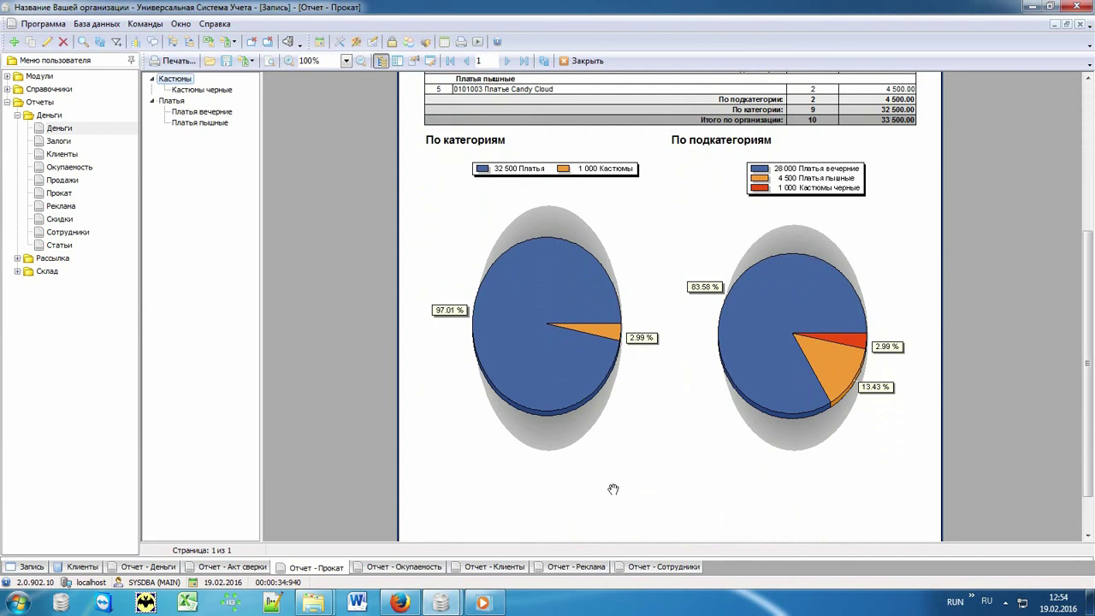
{"action": "scroll", "coordinate": [668, 257], "scroll_direction": "up", "scroll_amount": 5}
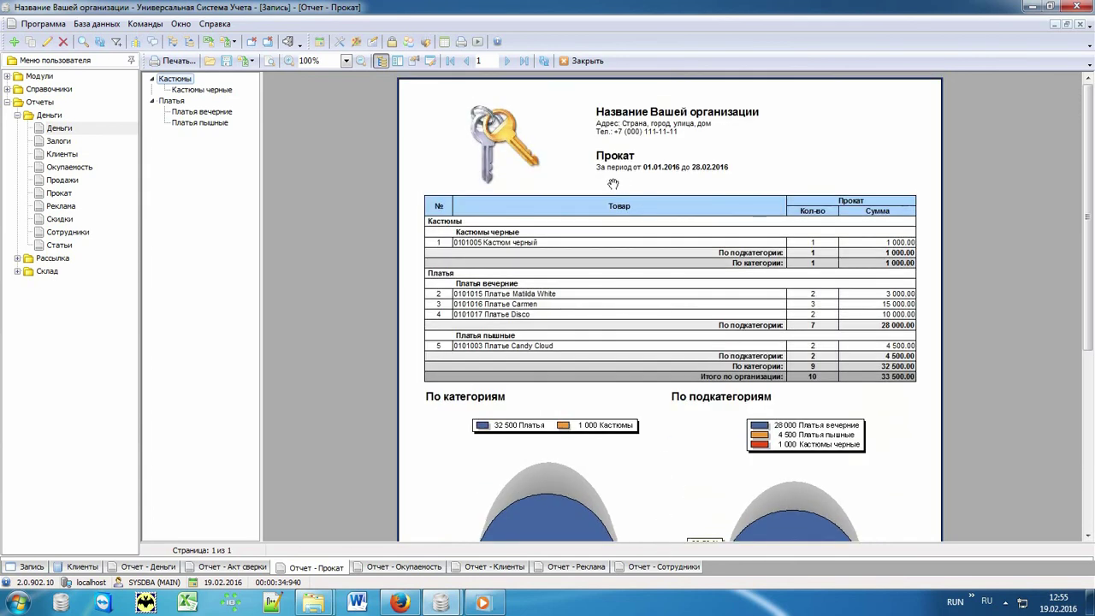
{"action": "left_click", "coordinate": [73, 182]}
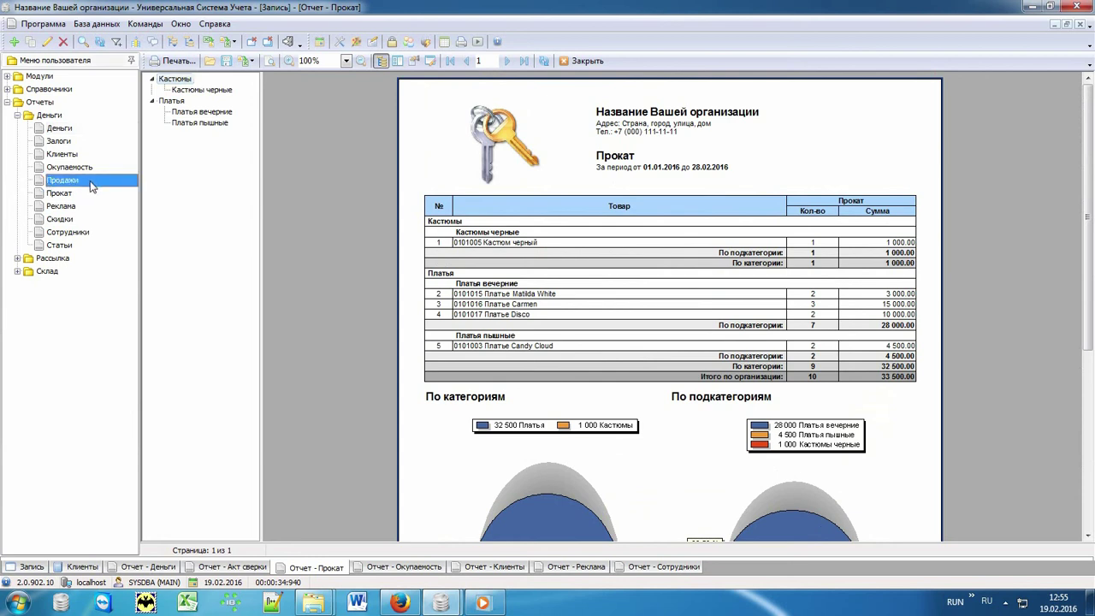
Show the Окупаемость, Клиенты, Реклама and Сотрудники reports, ending on staff sales of 55 500.00
{"action": "left_click", "coordinate": [85, 169]}
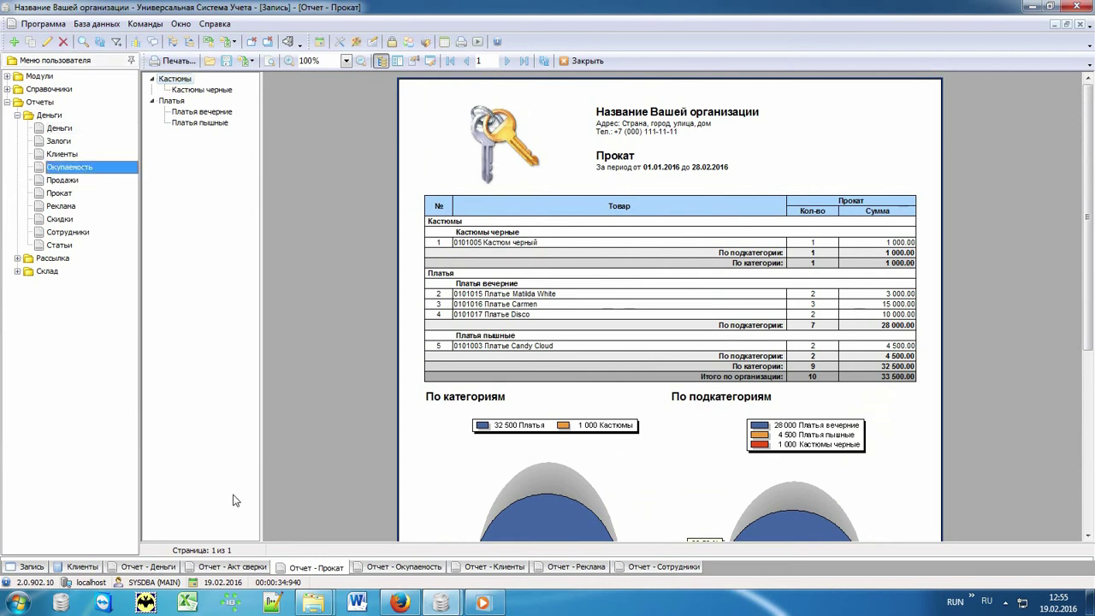
{"action": "left_click", "coordinate": [359, 569]}
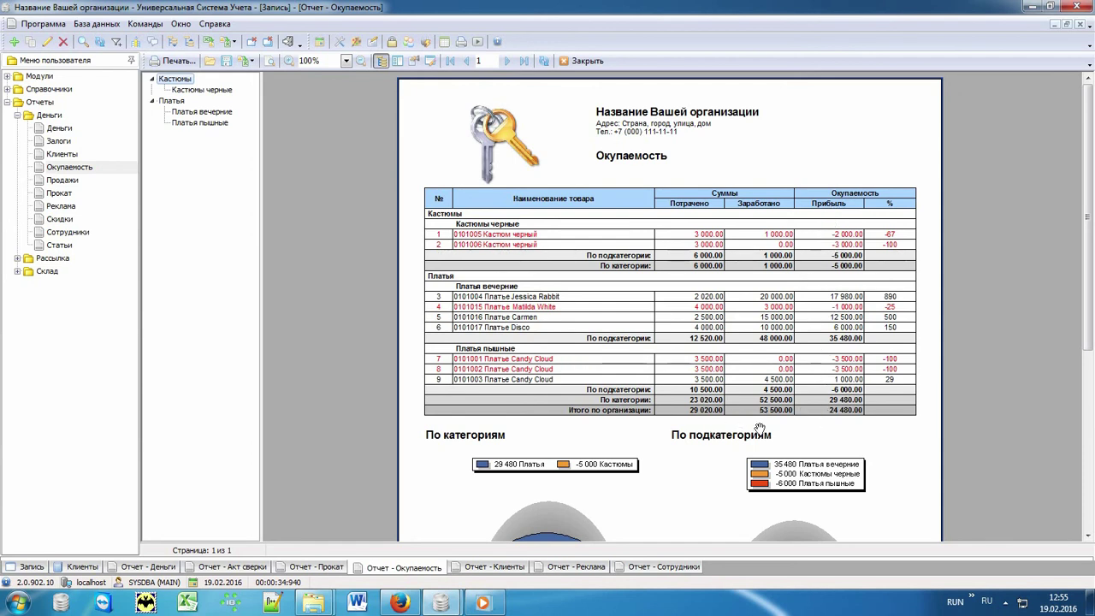
{"action": "left_click", "coordinate": [486, 571]}
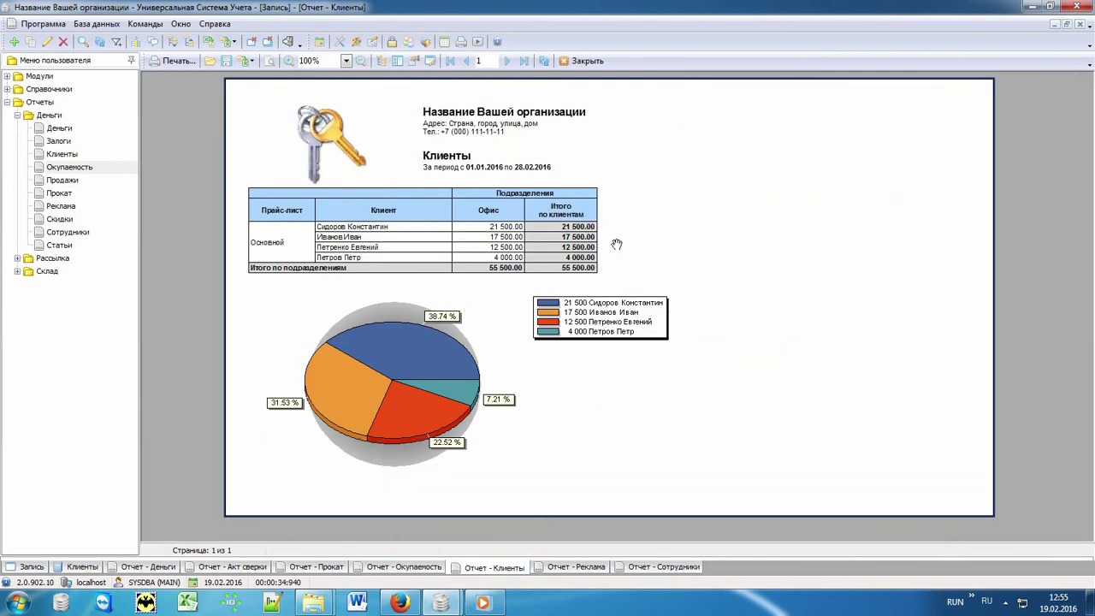
{"action": "left_click", "coordinate": [558, 569]}
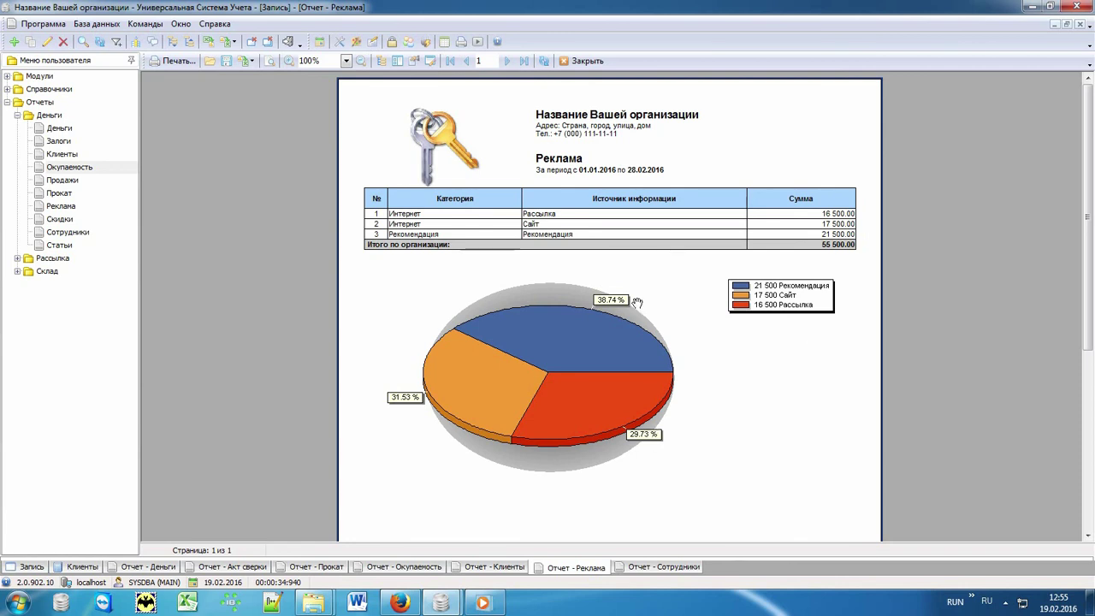
{"action": "left_click", "coordinate": [640, 569]}
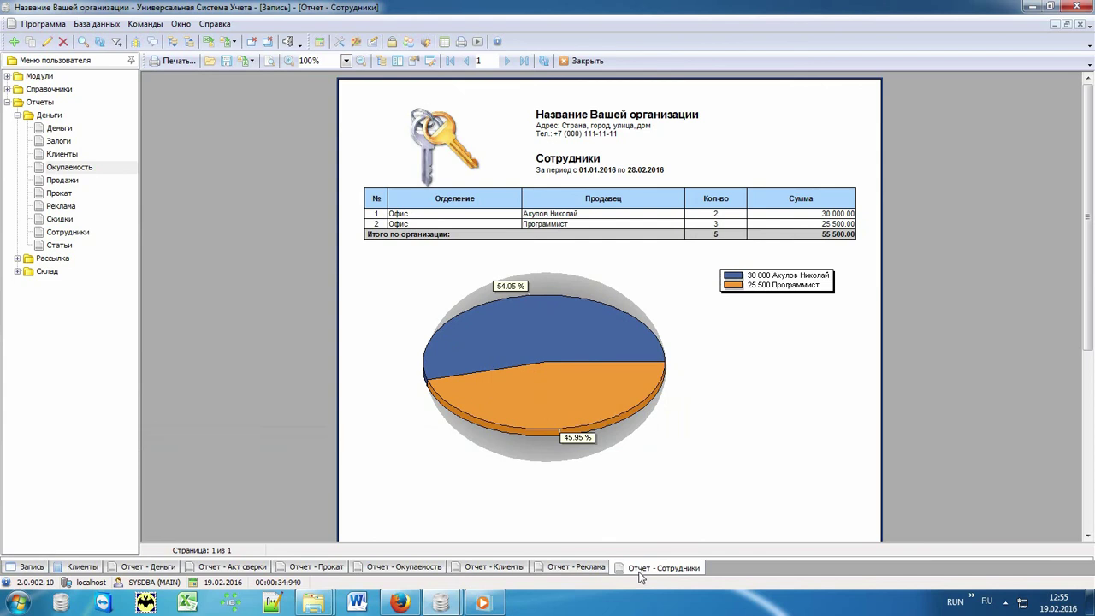